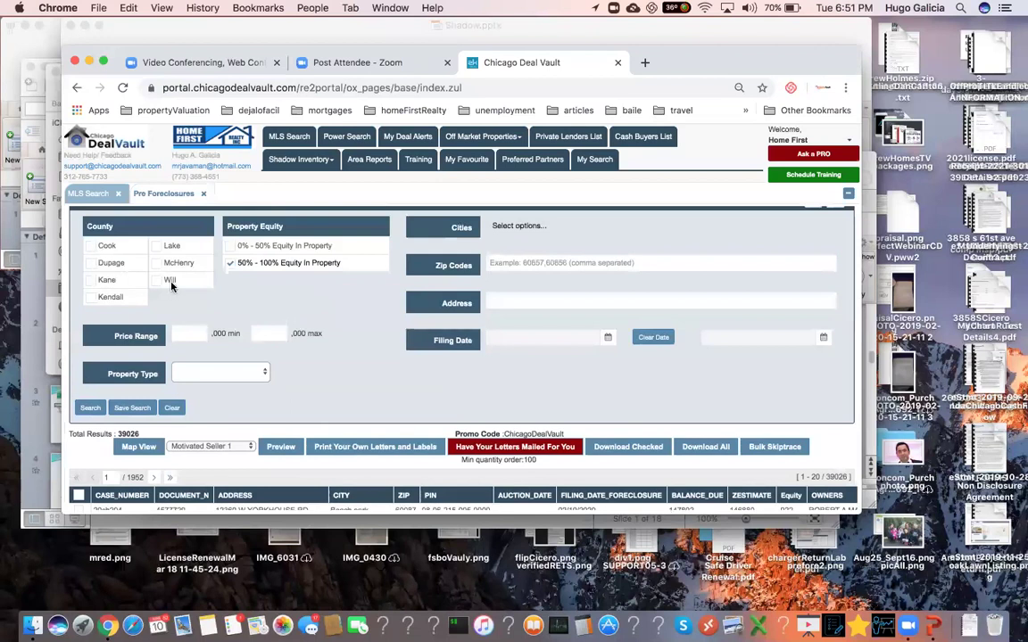
- Filter the pre-foreclosure search to Cook County and scroll down to the 2701 results
{"action": "scroll", "coordinate": [133, 356], "scroll_direction": "down", "scroll_amount": 1}
{"action": "left_click", "coordinate": [123, 361]}
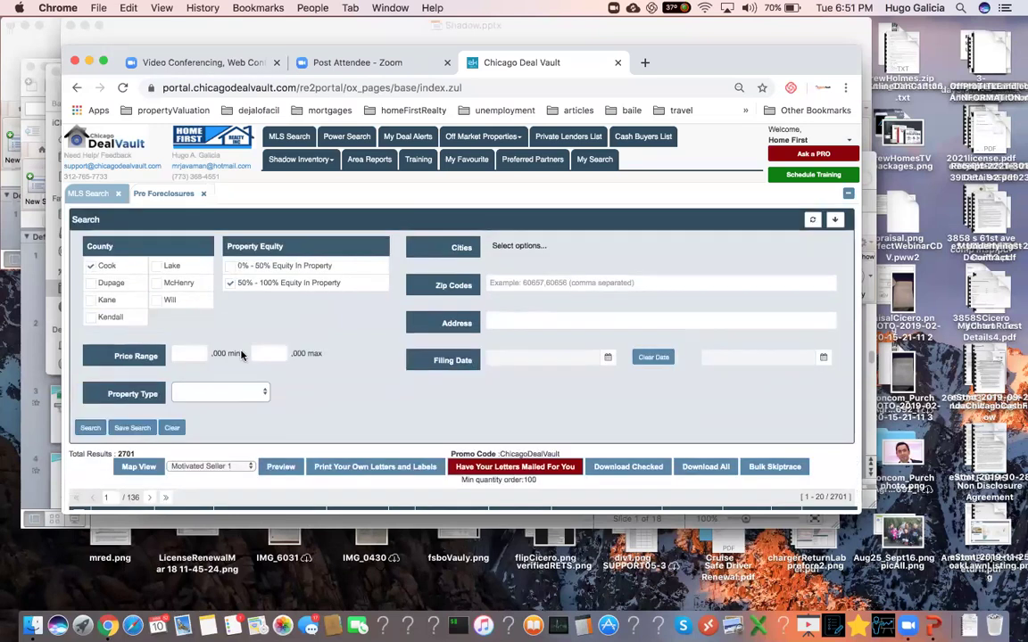
{"action": "scroll", "coordinate": [297, 344], "scroll_direction": "down", "scroll_amount": 4}
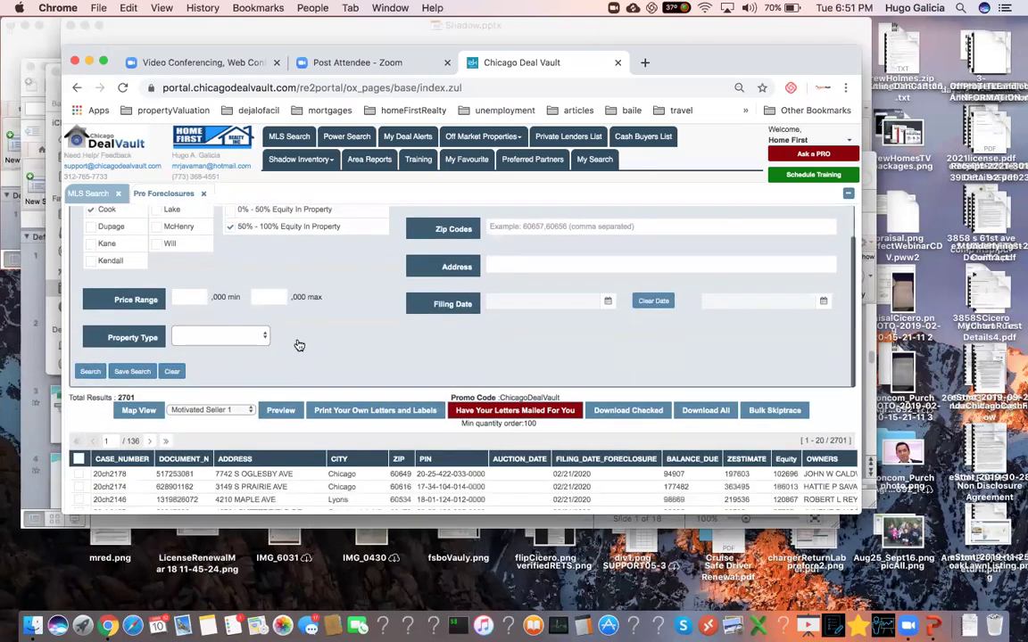
{"action": "scroll", "coordinate": [299, 345], "scroll_direction": "down", "scroll_amount": 1}
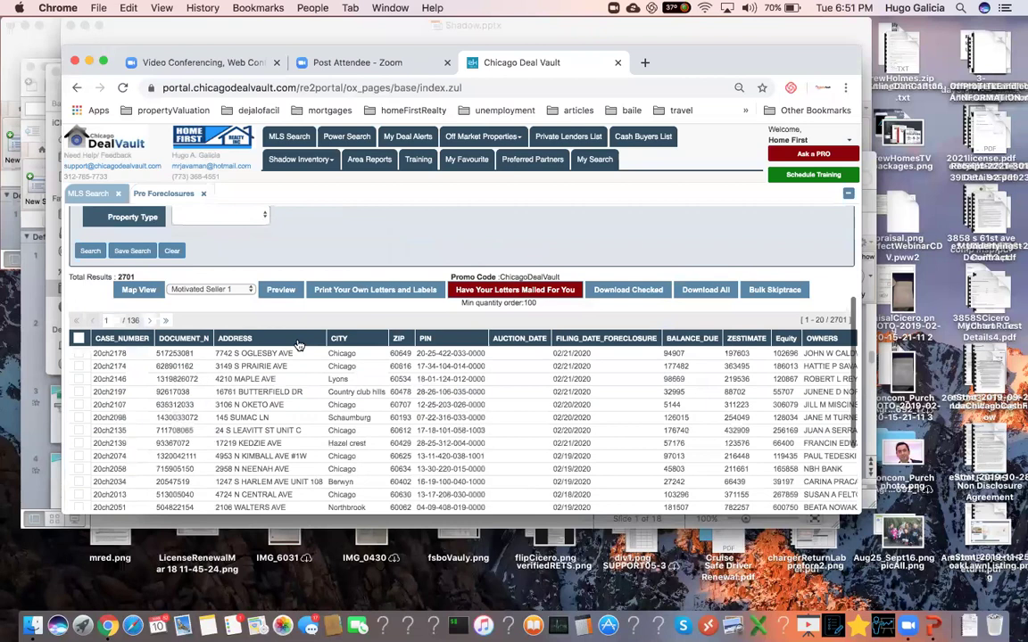
{"action": "scroll", "coordinate": [299, 344], "scroll_direction": "down", "scroll_amount": 2}
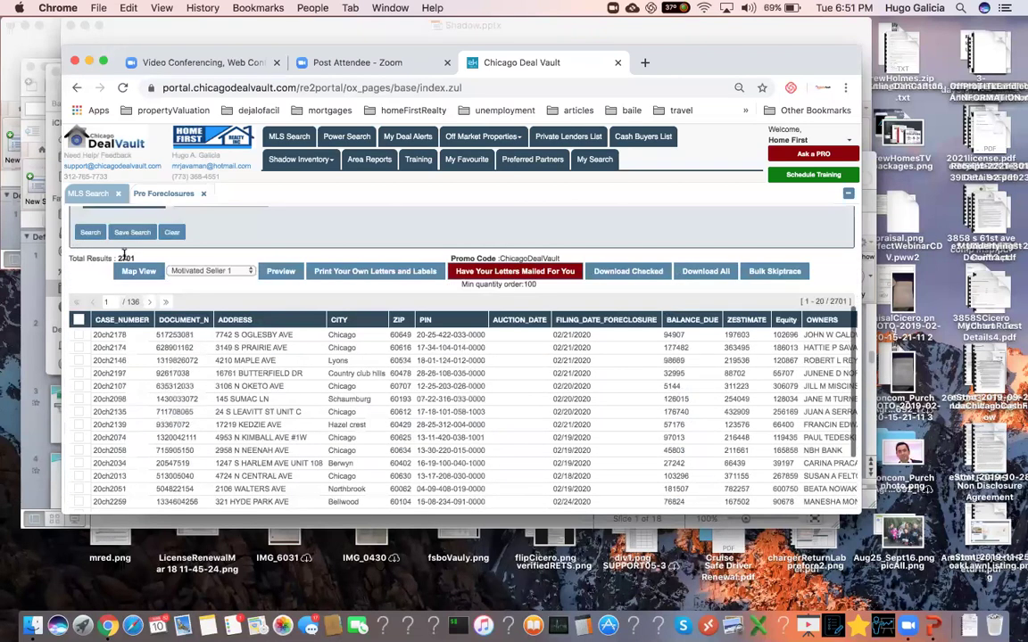
{"action": "left_click_drag", "start_coordinate": [114, 234], "coordinate": [314, 326]}
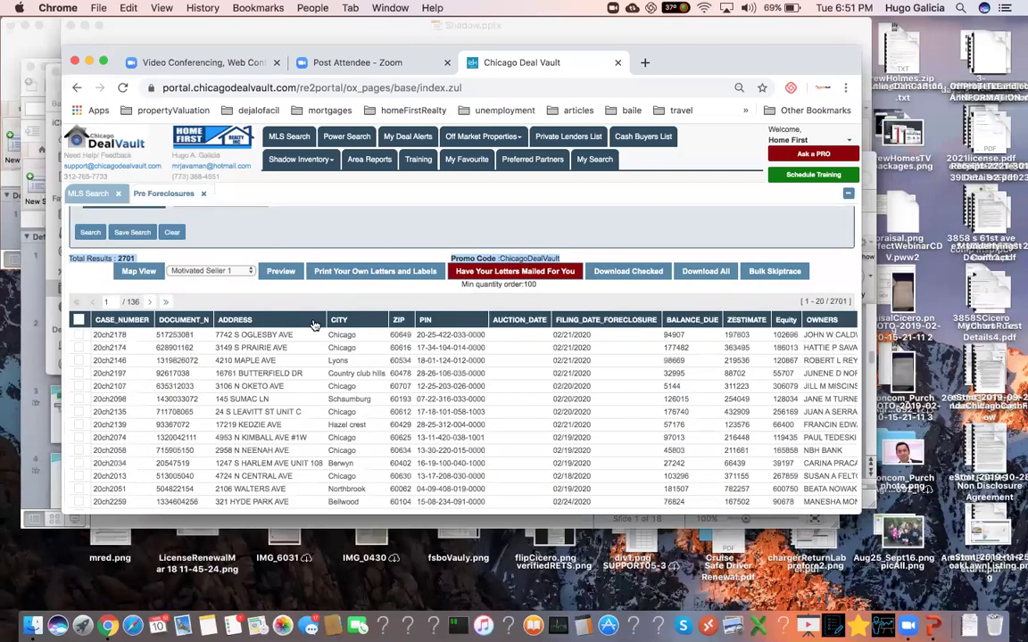
{"action": "scroll", "coordinate": [314, 325], "scroll_direction": "down", "scroll_amount": 4}
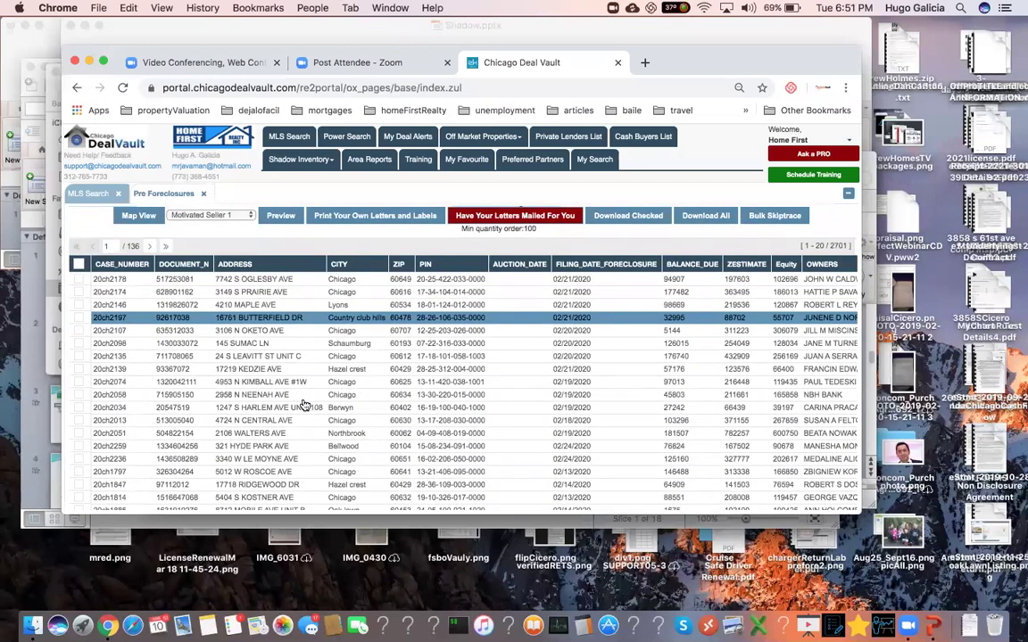
{"action": "scroll", "coordinate": [274, 366], "scroll_direction": "down", "scroll_amount": 1}
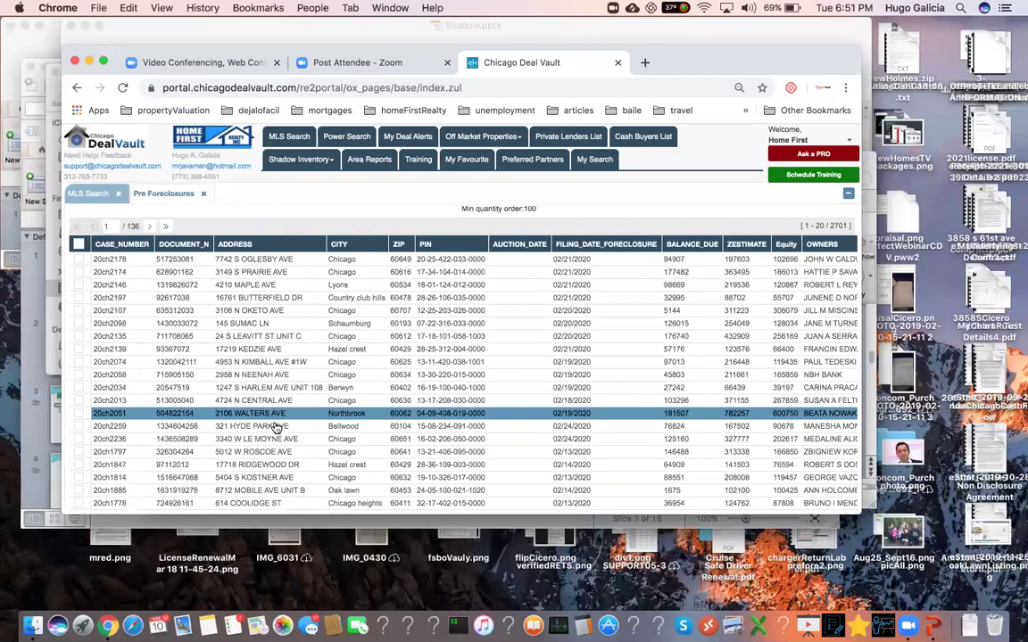
- Open the Hyde Park Ave, Bellwood property, note its 966 sqft and $162,100–$178,811 ARV, and start Calculator
{"action": "left_click", "coordinate": [277, 427]}
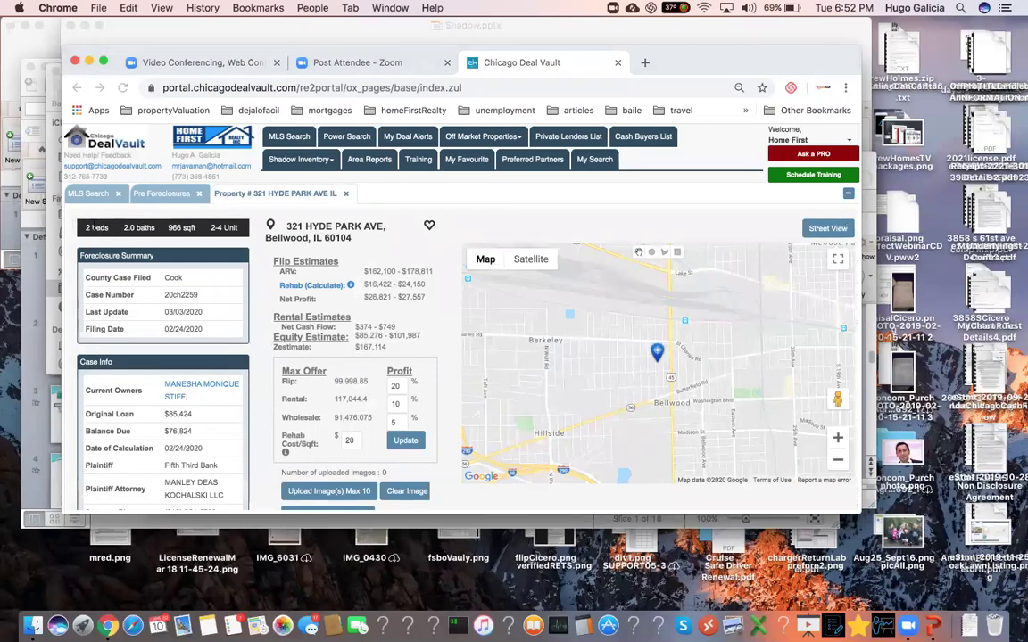
{"action": "left_click", "coordinate": [128, 207]}
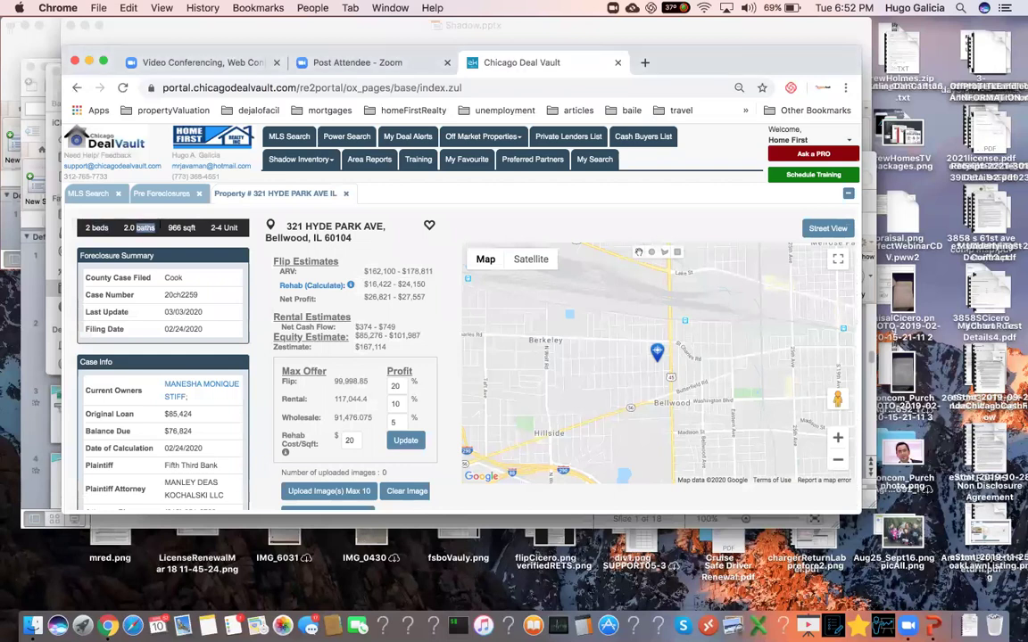
{"action": "double_click", "coordinate": [174, 227]}
{"action": "triple_click", "coordinate": [174, 228]}
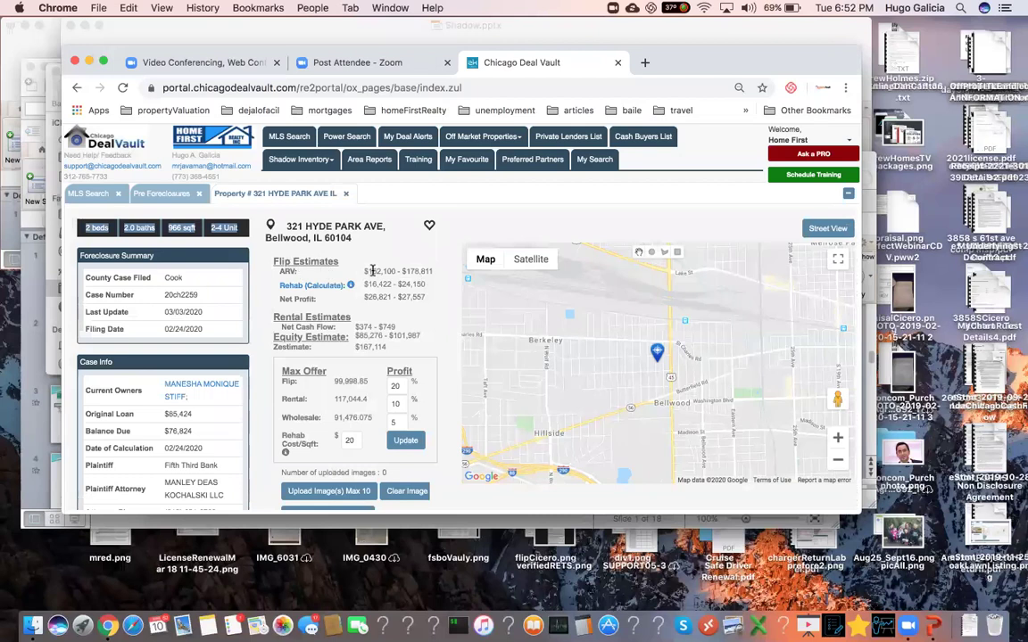
{"action": "left_click_drag", "start_coordinate": [365, 271], "coordinate": [427, 267]}
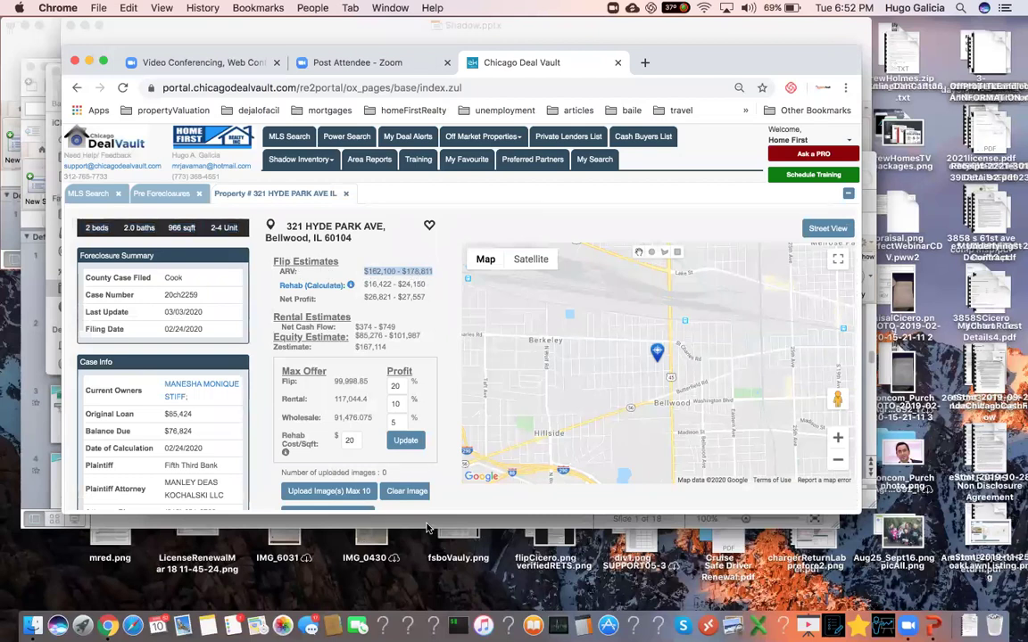
{"action": "left_click", "coordinate": [582, 626]}
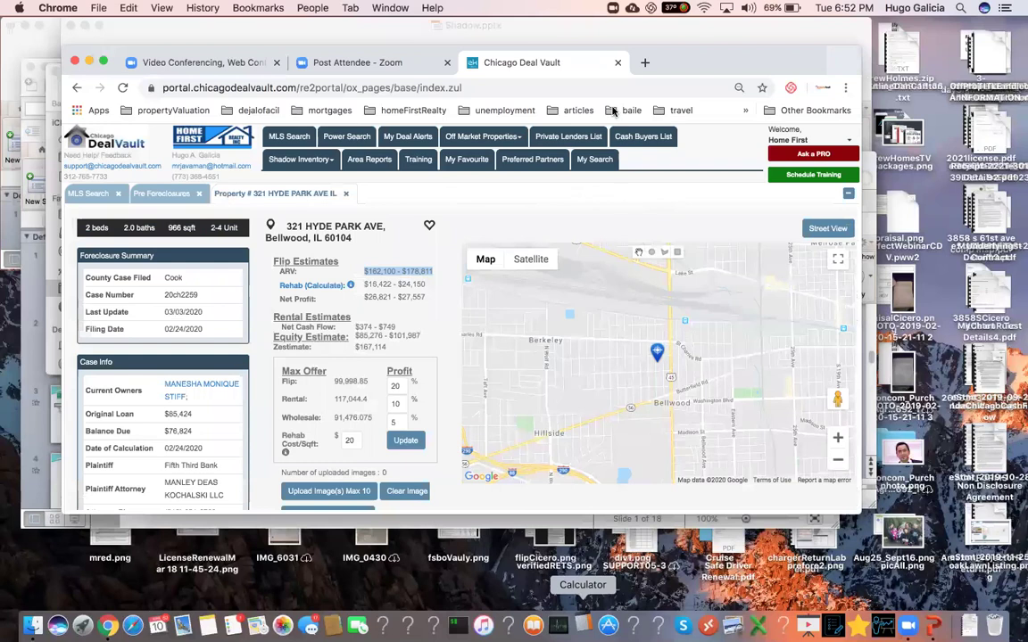
- Move Calculator aside and compute 170 × 0.75 = 127.5
{"action": "left_click_drag", "start_coordinate": [183, 196], "coordinate": [571, 112]}
{"action": "left_click", "coordinate": [510, 286]}
{"action": "left_click", "coordinate": [509, 217]}
{"action": "left_click", "coordinate": [510, 316]}
{"action": "left_click_drag", "start_coordinate": [599, 117], "coordinate": [497, 76]}
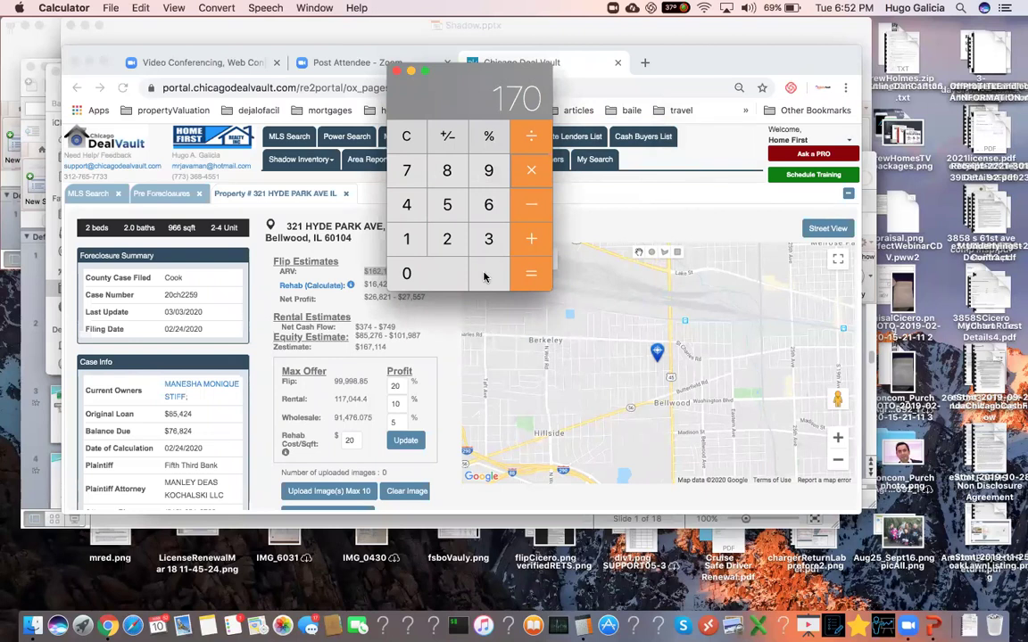
{"action": "left_click", "coordinate": [487, 275]}
{"action": "left_click", "coordinate": [408, 171]}
{"action": "type", "text": "5"}
{"action": "left_click", "coordinate": [530, 278]}
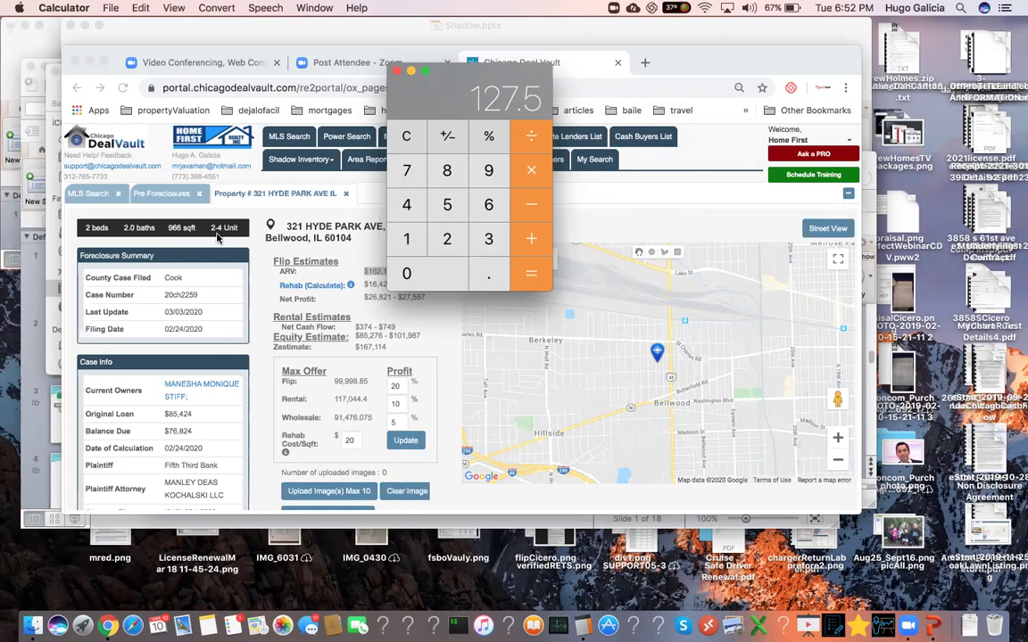
- Recheck the square footage on the property page, then subtract 20 to get 107.5
{"action": "left_click", "coordinate": [178, 228]}
{"action": "double_click", "coordinate": [178, 227]}
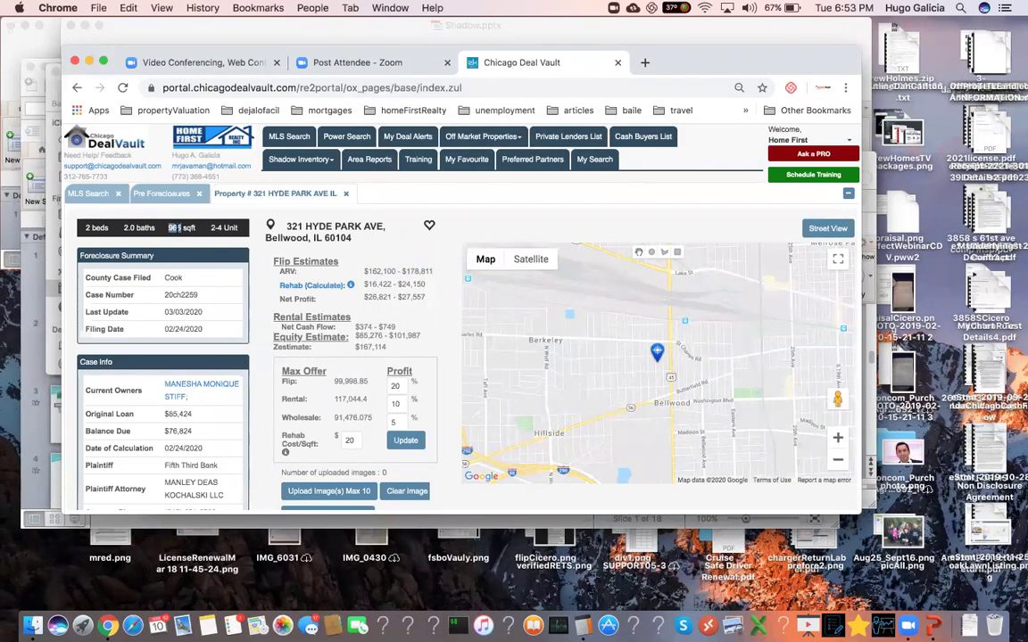
{"action": "key", "text": "super+Tab"}
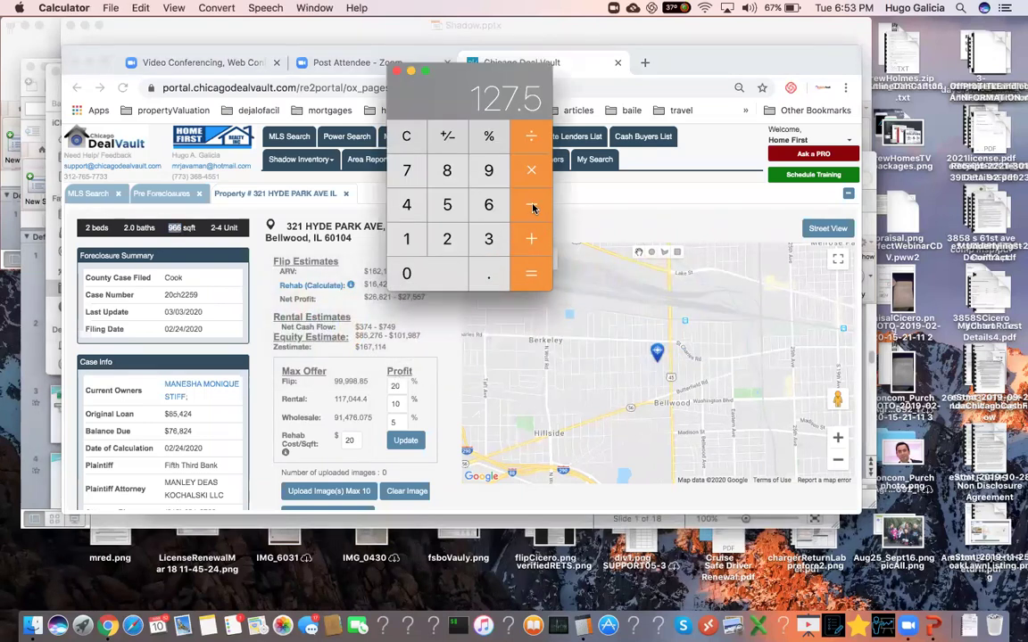
{"action": "left_click", "coordinate": [452, 238]}
{"action": "left_click", "coordinate": [442, 273]}
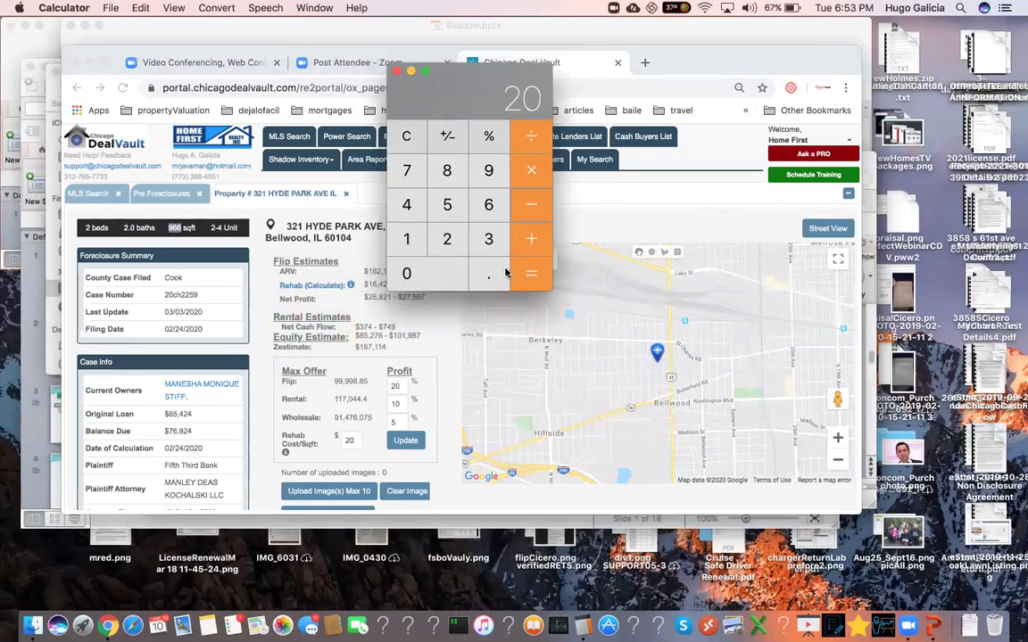
{"action": "left_click", "coordinate": [530, 276]}
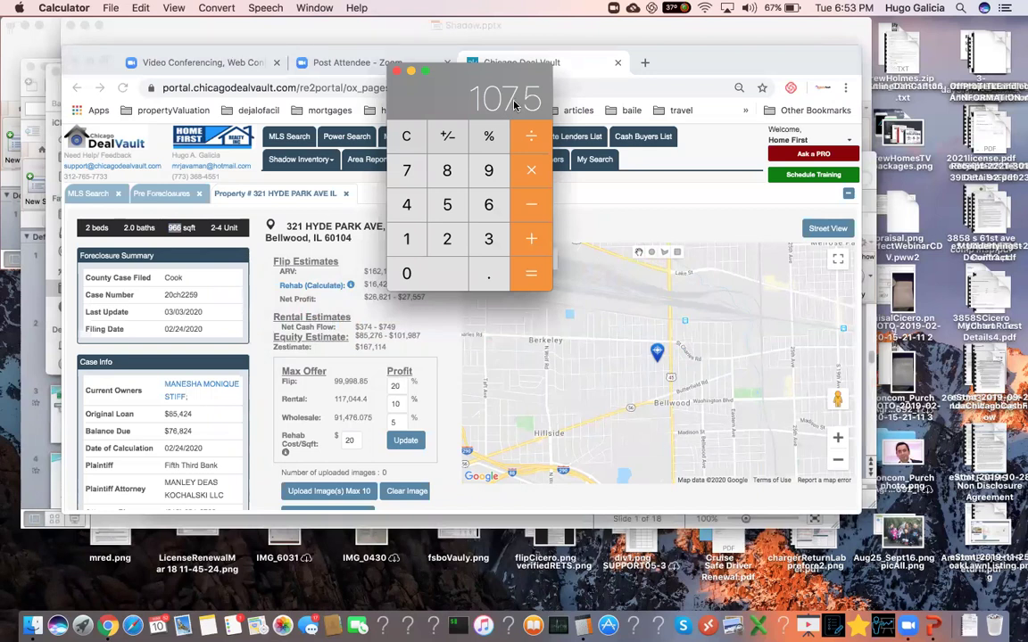
- Compare the Flip 99,998.85, Rental 117,044.4 and Wholesale max offers against Calculator's 107.5
{"action": "double_click", "coordinate": [346, 384]}
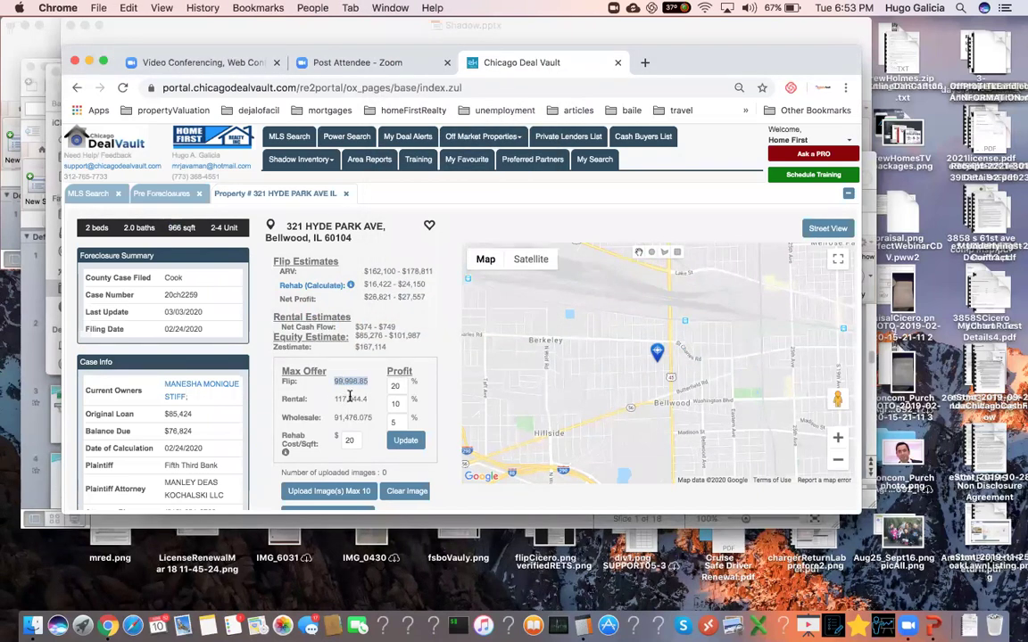
{"action": "double_click", "coordinate": [350, 399]}
{"action": "double_click", "coordinate": [348, 417]}
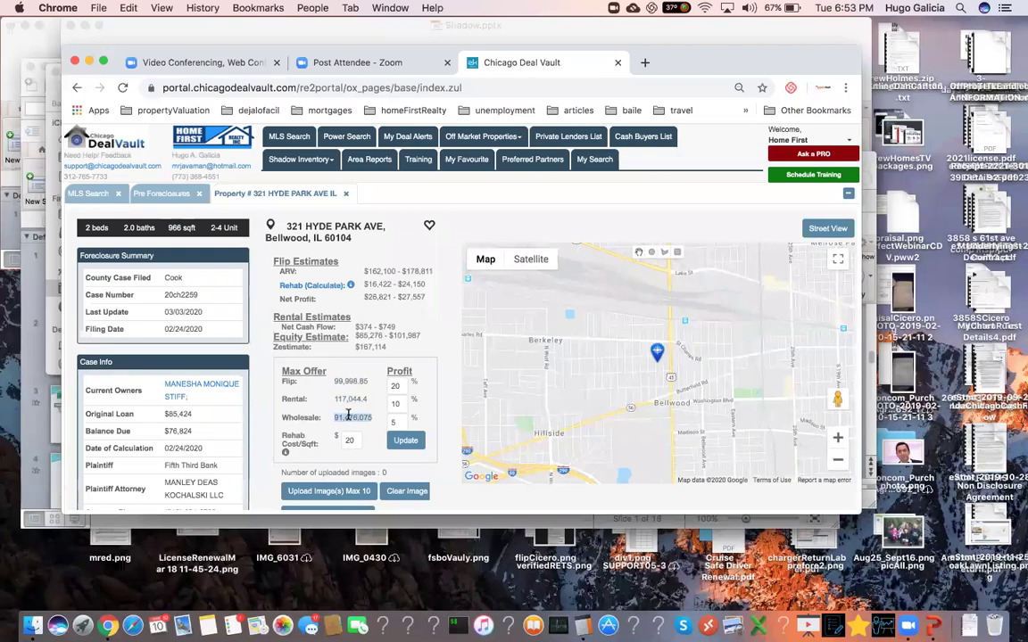
{"action": "double_click", "coordinate": [350, 399]}
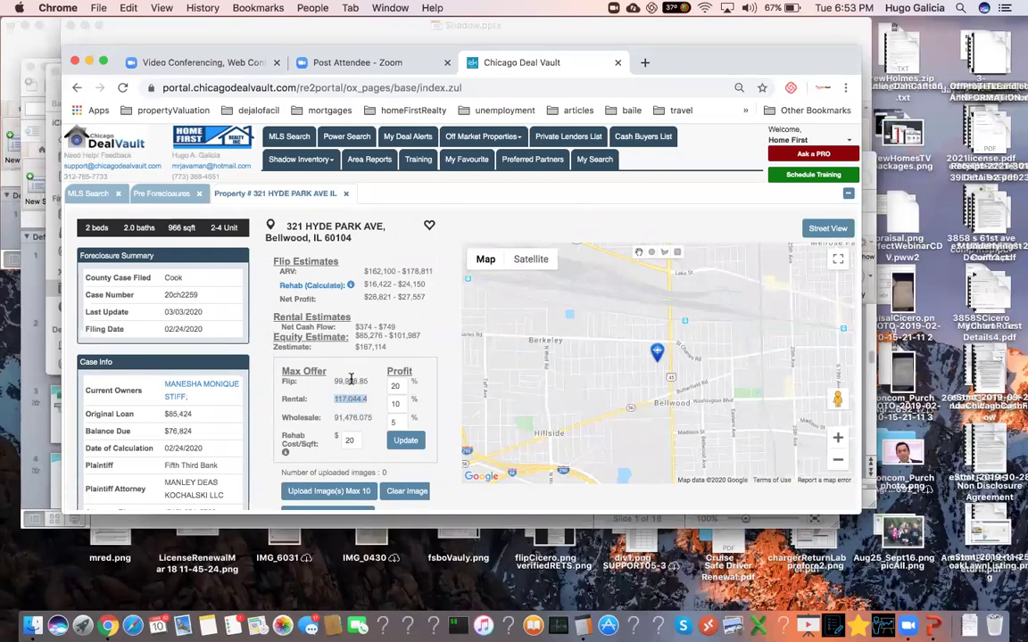
{"action": "double_click", "coordinate": [351, 381]}
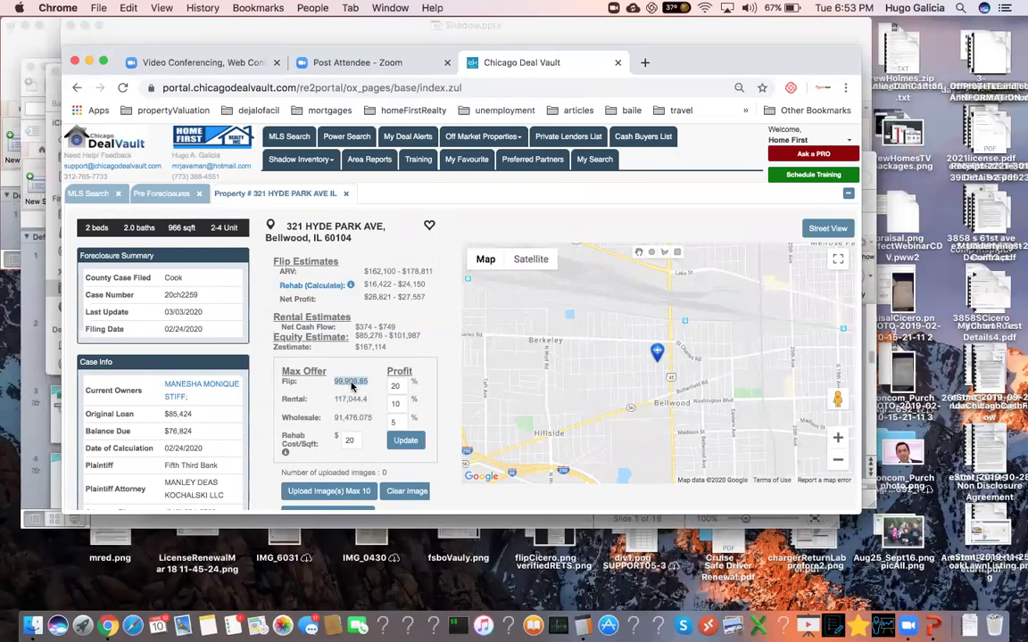
{"action": "key", "text": "super+Tab"}
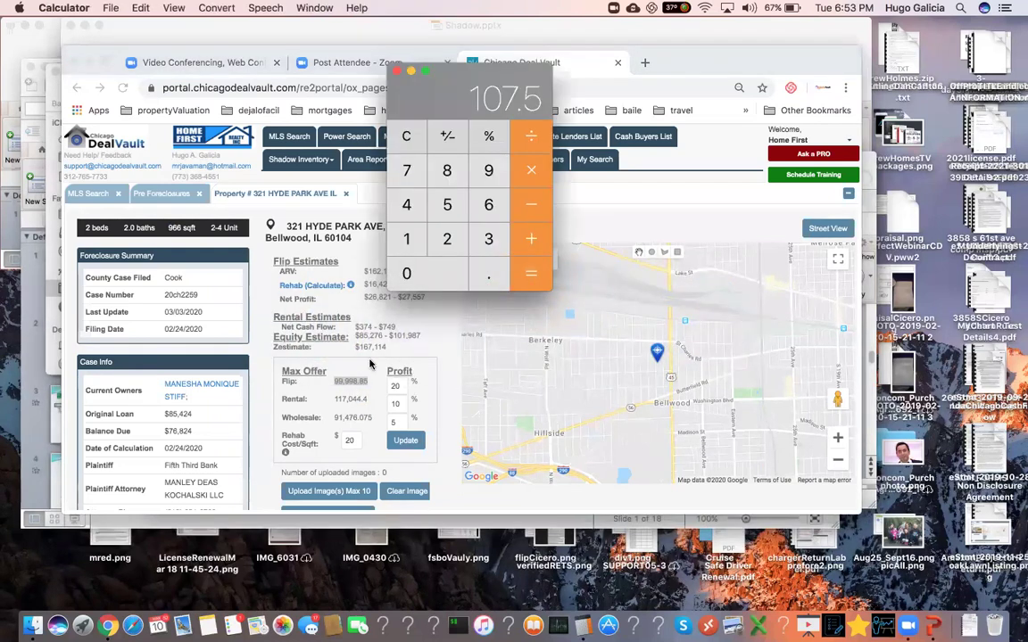
{"action": "left_click_drag", "start_coordinate": [437, 62], "coordinate": [604, 84]}
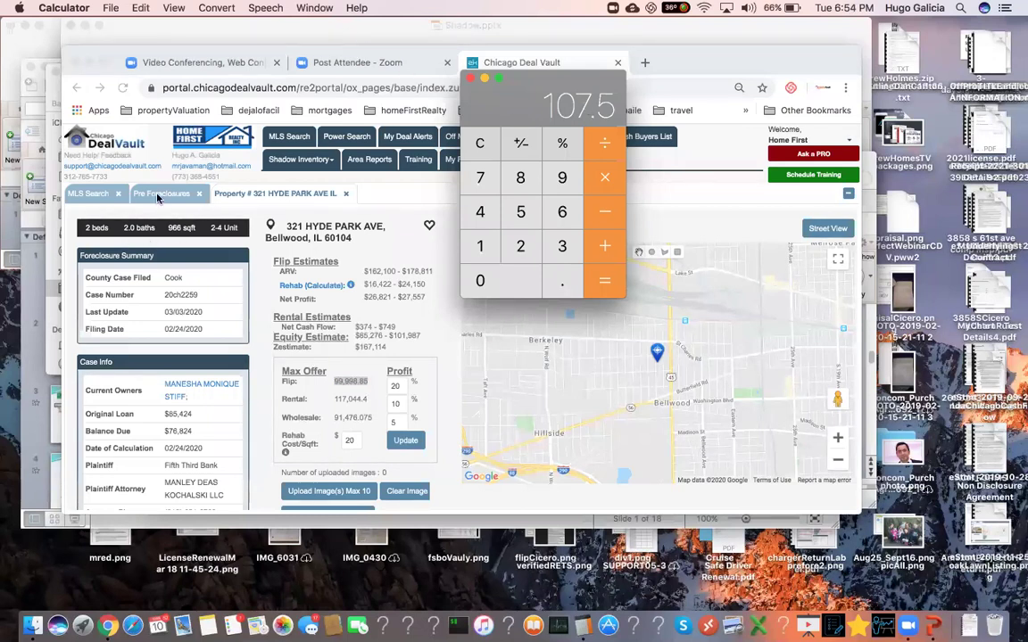
{"action": "left_click", "coordinate": [277, 315]}
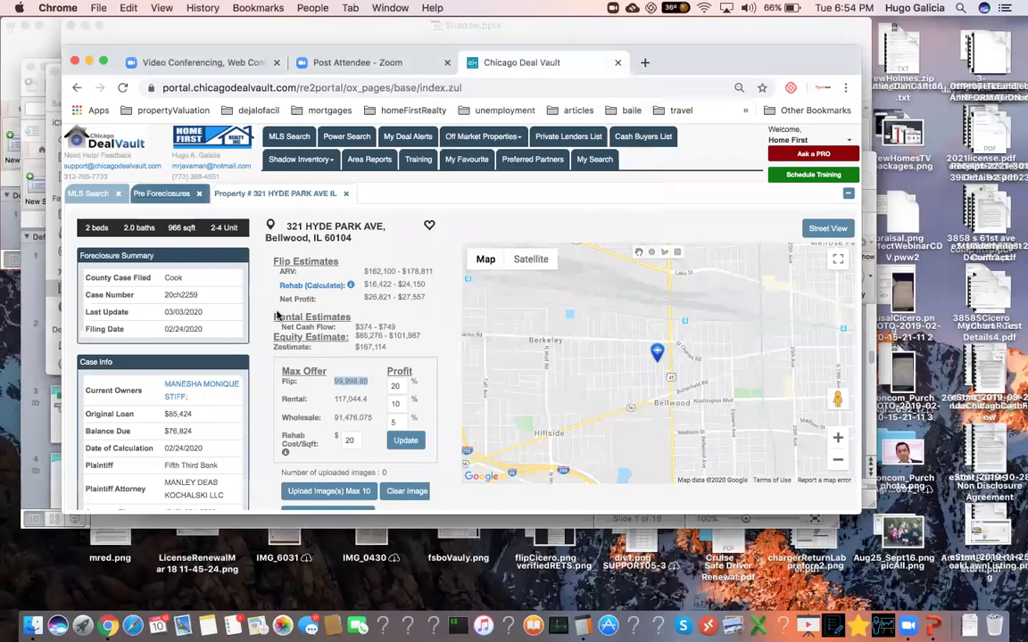
- Return to the pre-foreclosure list, open the Hazel Crest property, and review its beds, baths and sqft
{"action": "left_click", "coordinate": [161, 193]}
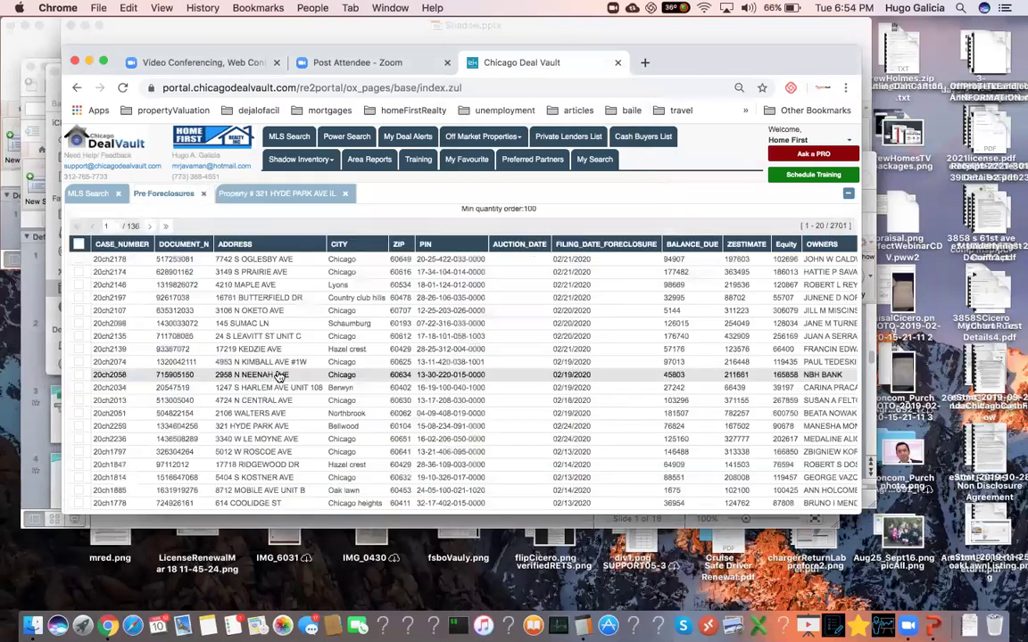
{"action": "left_click", "coordinate": [256, 455]}
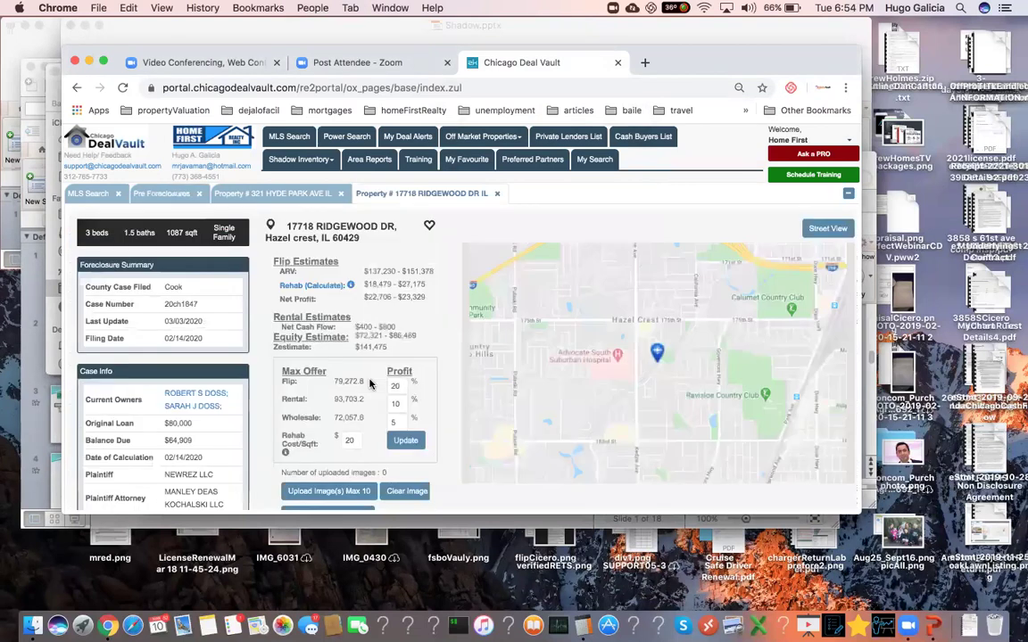
{"action": "double_click", "coordinate": [94, 232]}
{"action": "left_click_drag", "start_coordinate": [94, 232], "coordinate": [169, 231]}
{"action": "left_click", "coordinate": [169, 232]}
{"action": "triple_click", "coordinate": [170, 231]}
{"action": "left_click", "coordinate": [182, 229]}
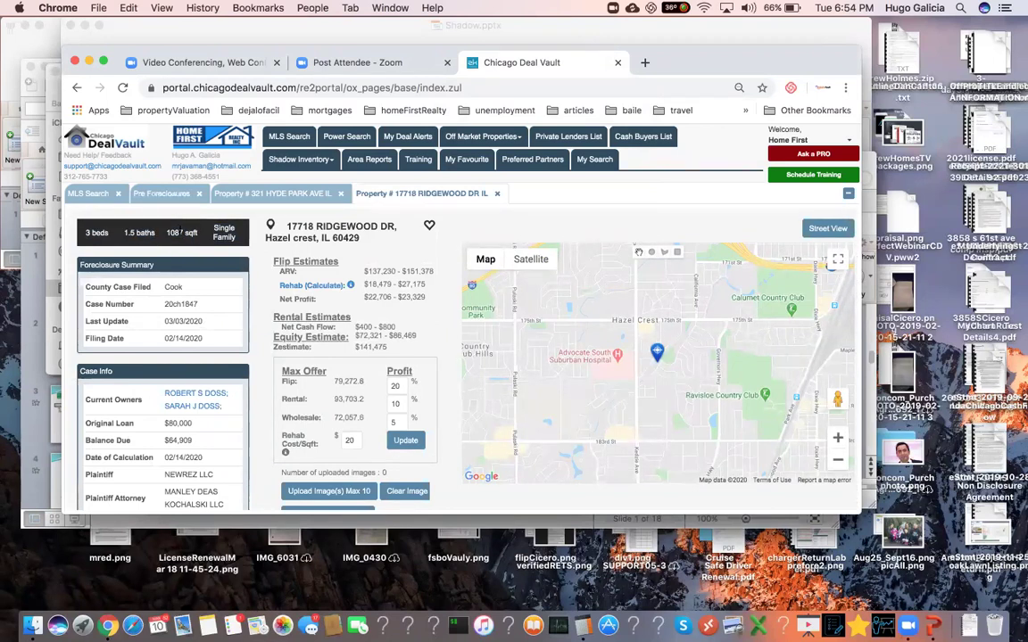
{"action": "double_click", "coordinate": [92, 232]}
{"action": "triple_click", "coordinate": [181, 232]}
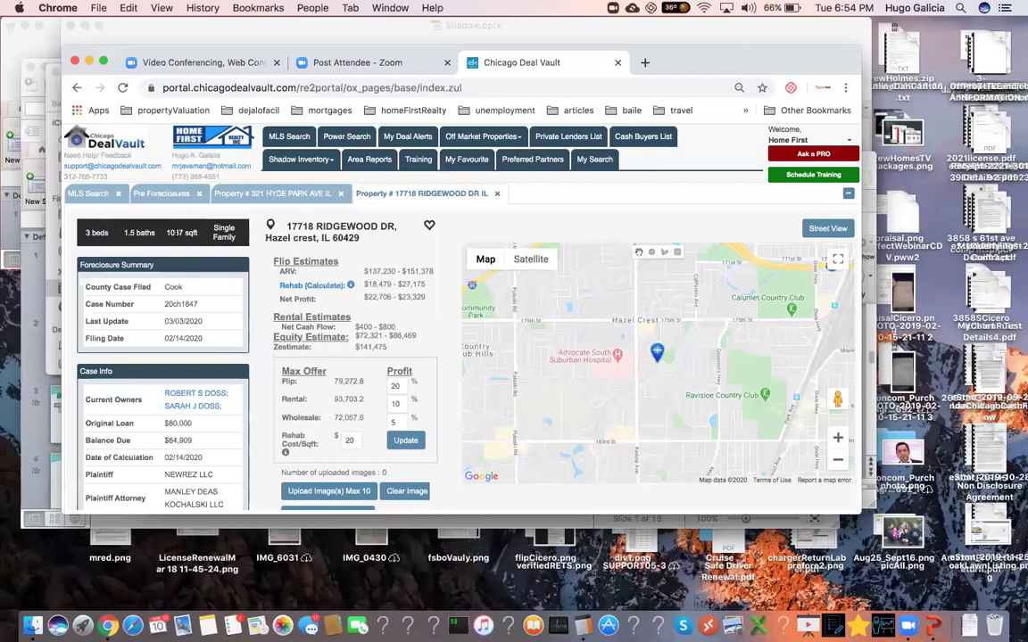
{"action": "left_click", "coordinate": [202, 211]}
- Review the 1087 sqft, the rehab cost estimate and the $137,230–$151,378 ARV range
{"action": "double_click", "coordinate": [174, 233]}
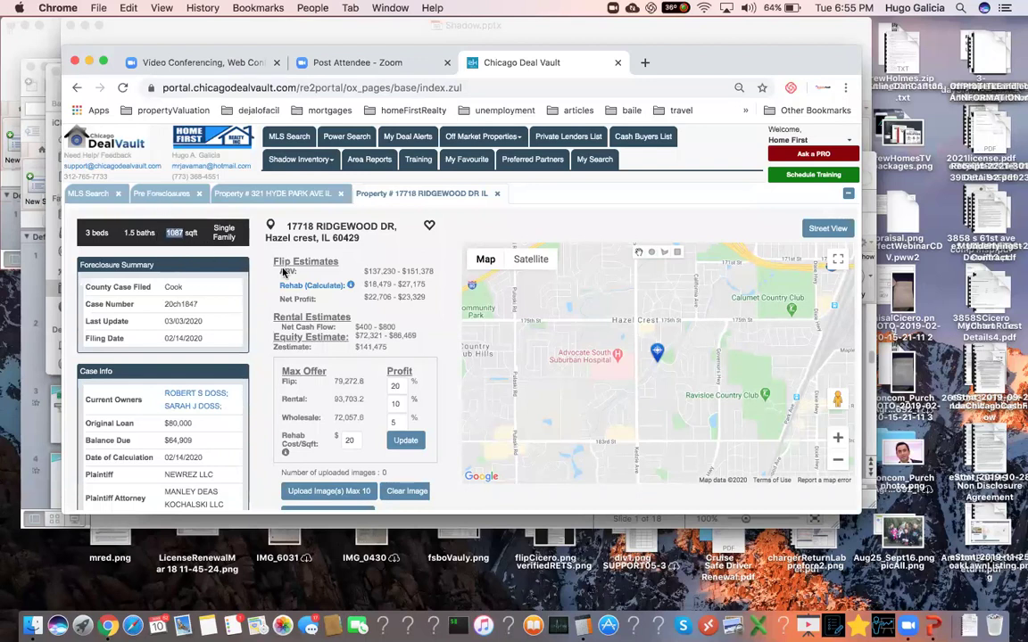
{"action": "triple_click", "coordinate": [374, 284]}
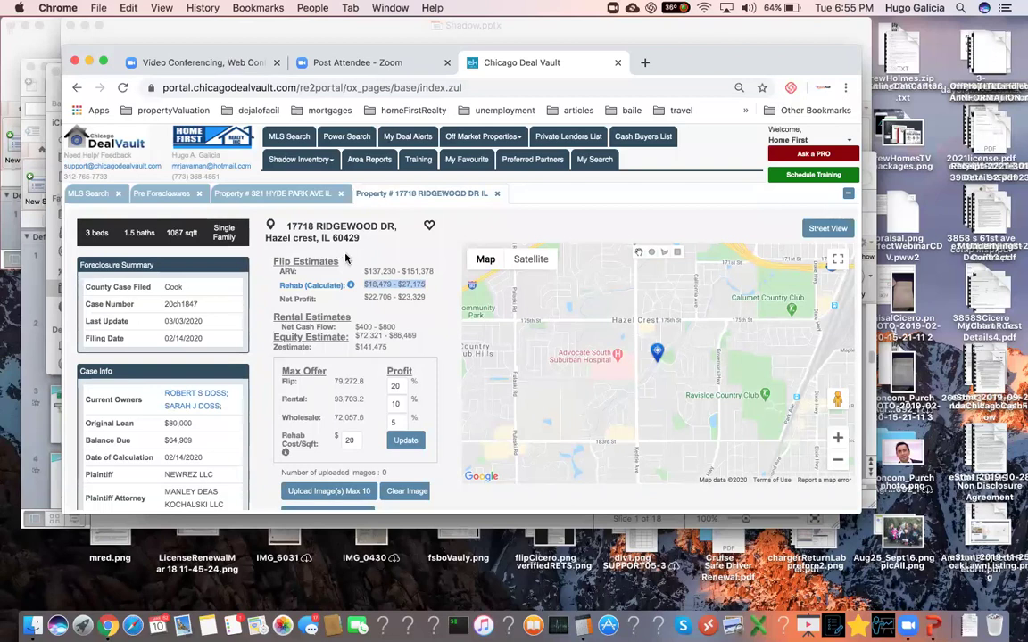
{"action": "double_click", "coordinate": [418, 270]}
{"action": "double_click", "coordinate": [383, 269]}
{"action": "left_click", "coordinate": [383, 270]}
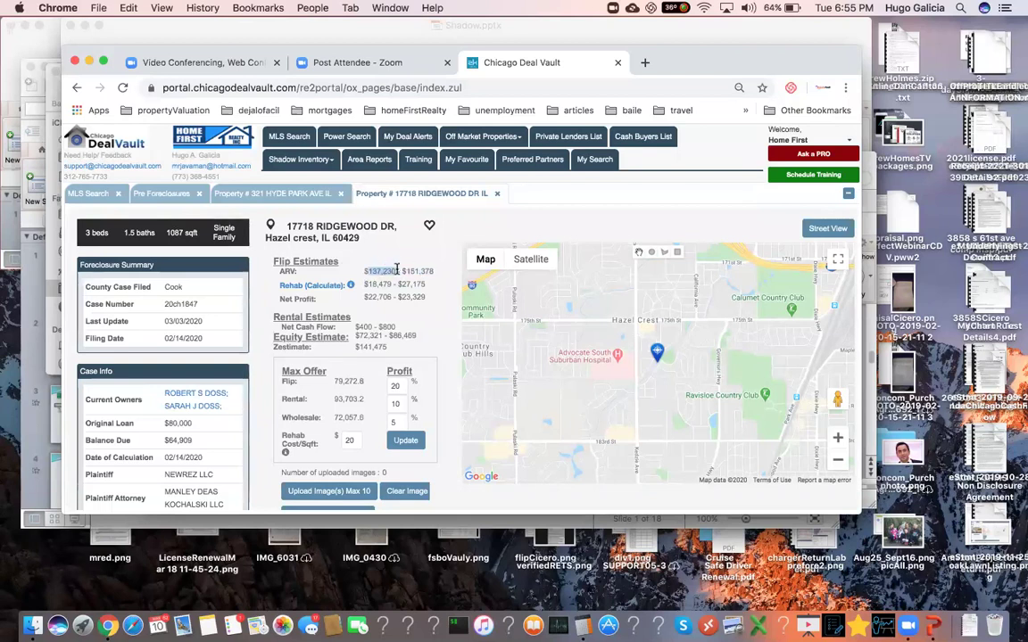
{"action": "double_click", "coordinate": [417, 270]}
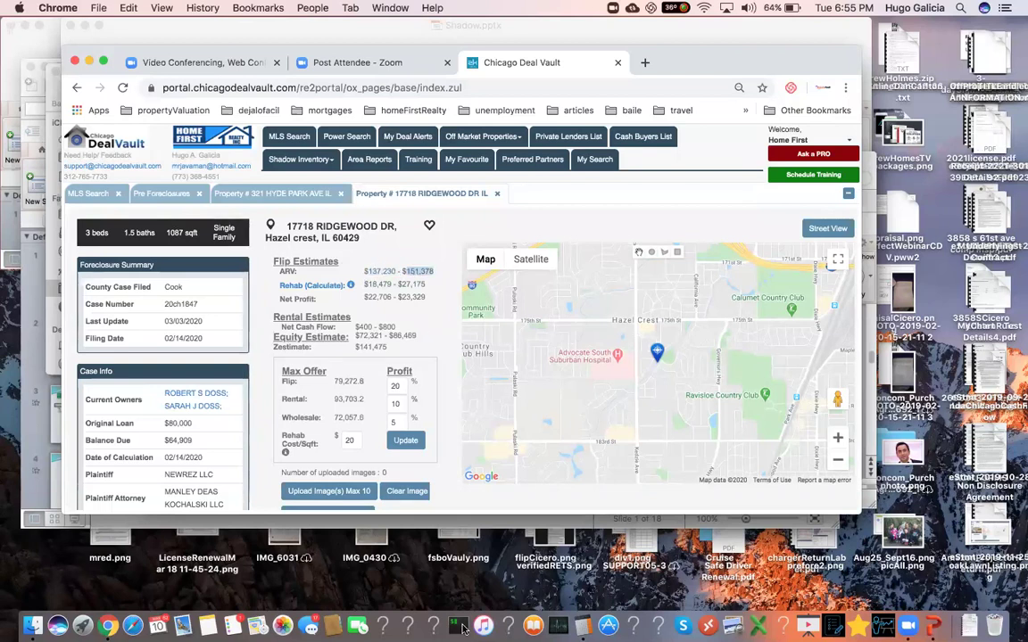
- Clear Calculator, compute 150*.75 = 112.5, then subtract 20 to get 92.5
{"action": "key", "text": "super+Tab"}
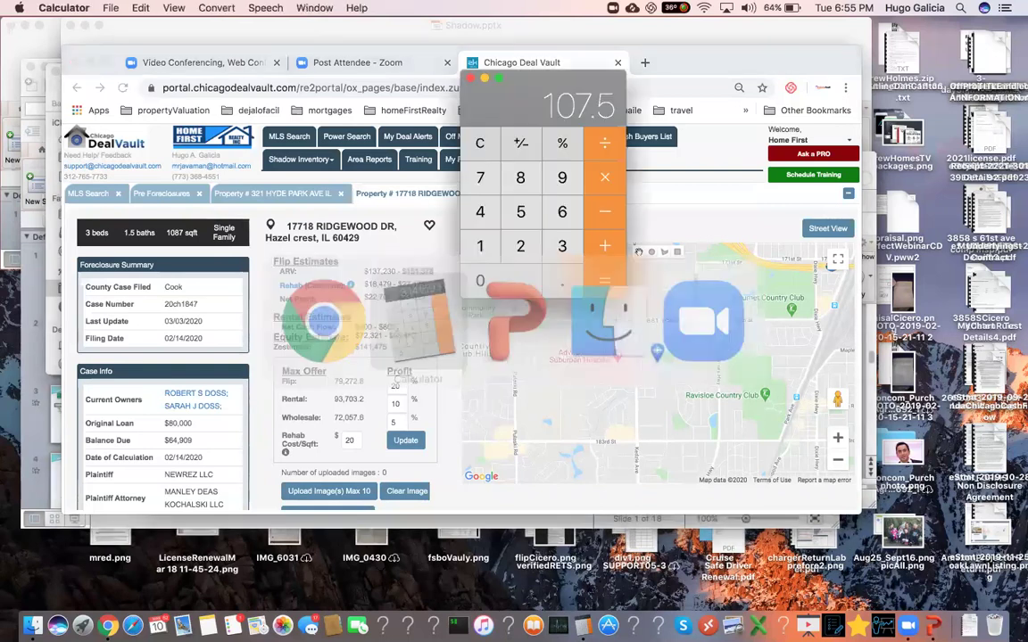
{"action": "key", "text": "Escape"}
{"action": "type", "text": "150"}
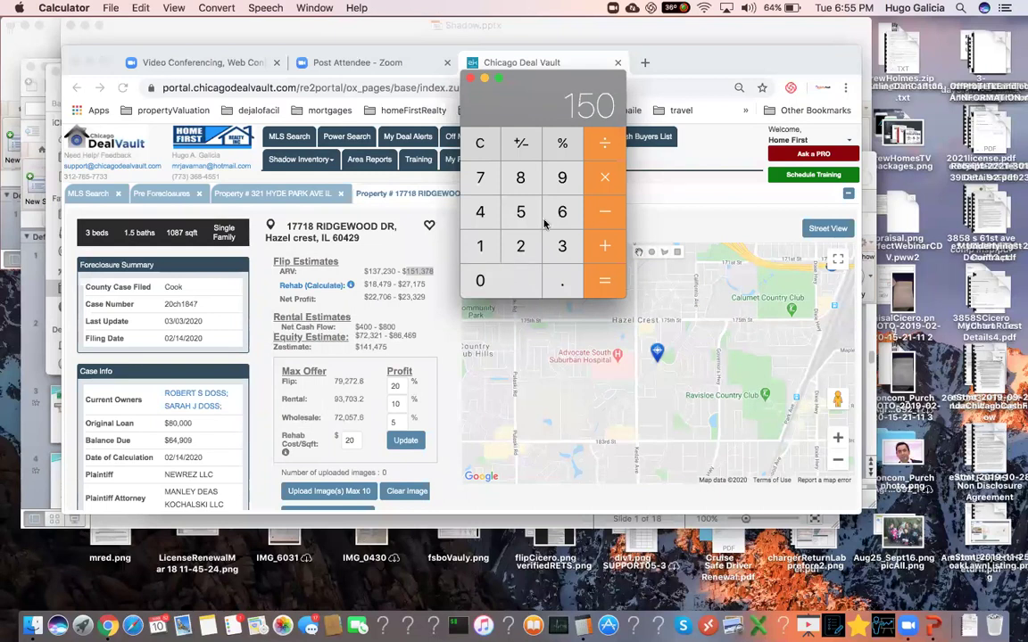
{"action": "type", "text": "*.75"}
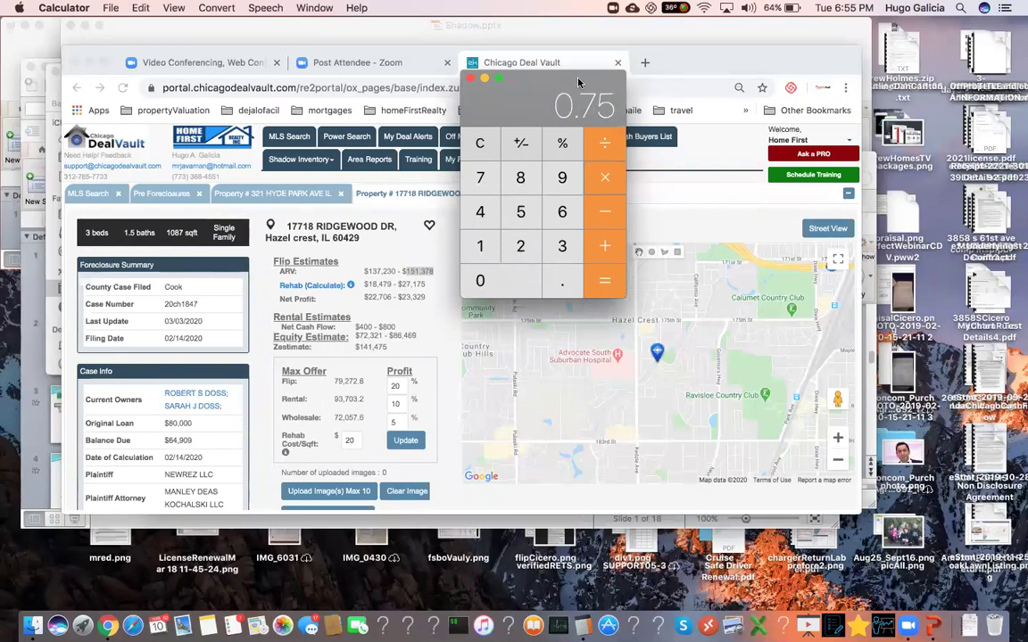
{"action": "left_click_drag", "start_coordinate": [559, 105], "coordinate": [359, 104]}
{"action": "left_click", "coordinate": [406, 284]}
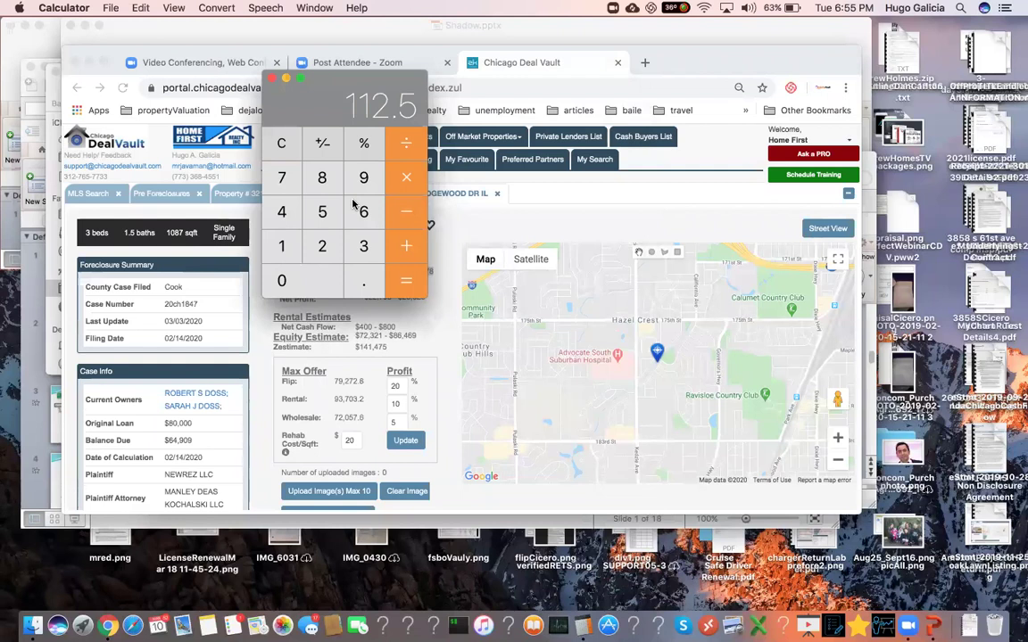
{"action": "left_click", "coordinate": [322, 246]}
{"action": "left_click", "coordinate": [311, 280]}
{"action": "left_click", "coordinate": [406, 280]}
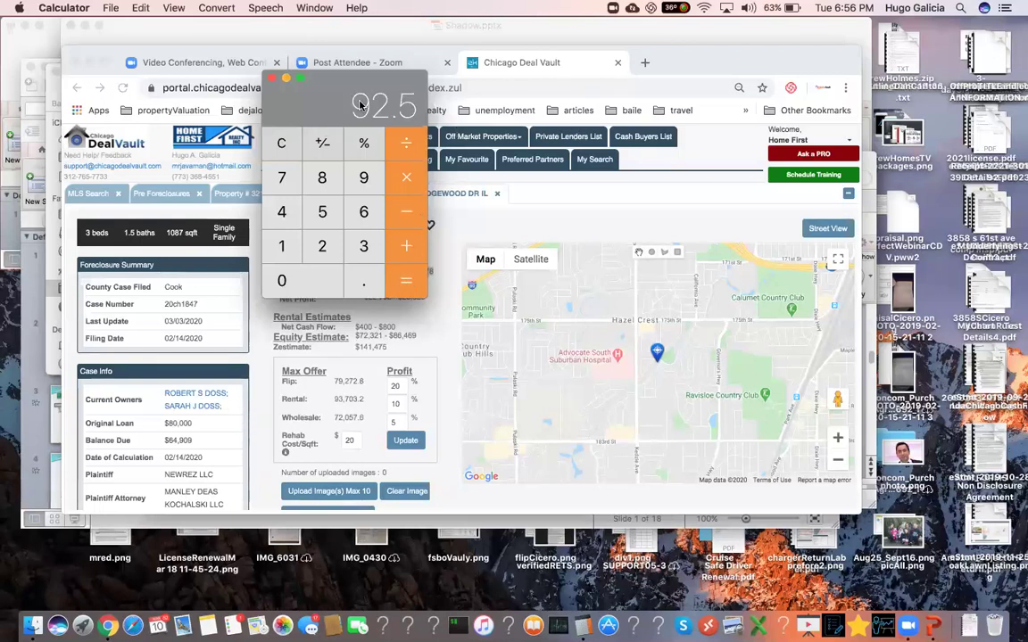
{"action": "left_click_drag", "start_coordinate": [341, 82], "coordinate": [553, 129]}
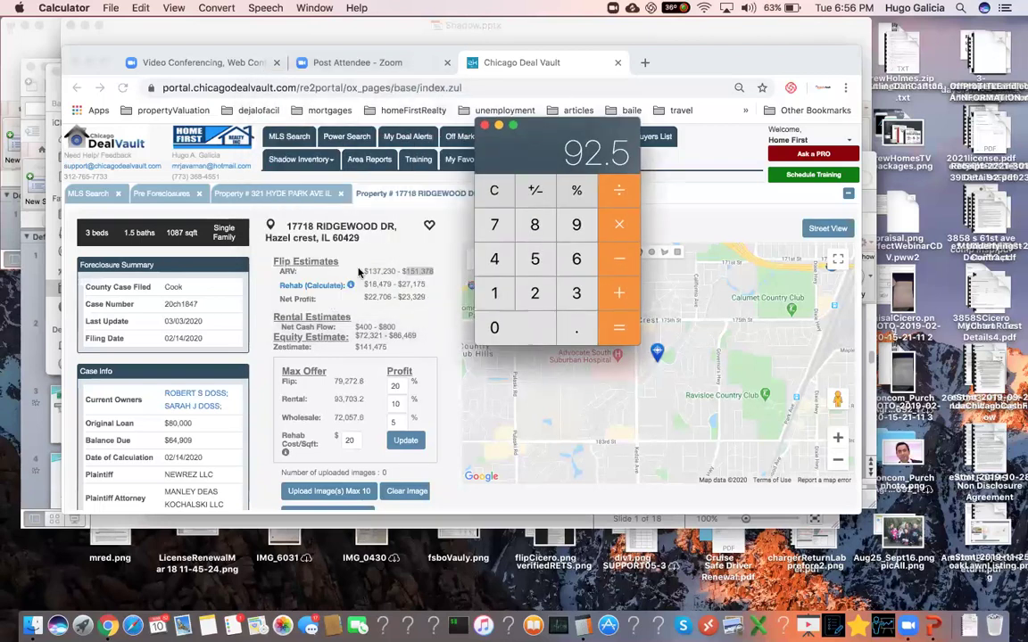
- Bring the Hazel Crest page forward and check its Flip 79,272.6 and Rental 93,703.2 max offers
{"action": "left_click", "coordinate": [353, 401]}
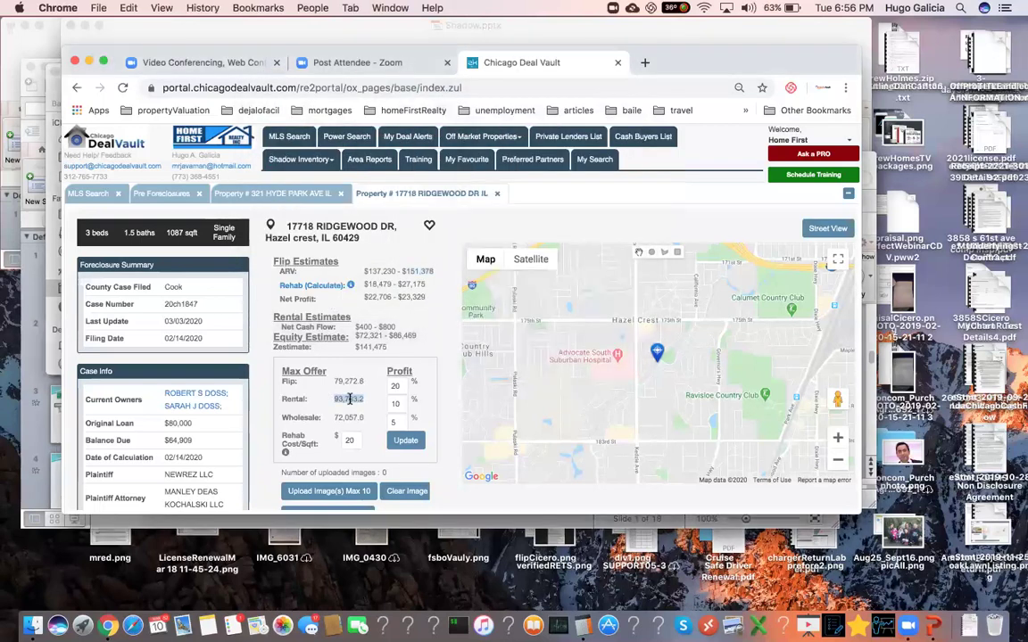
{"action": "double_click", "coordinate": [347, 381]}
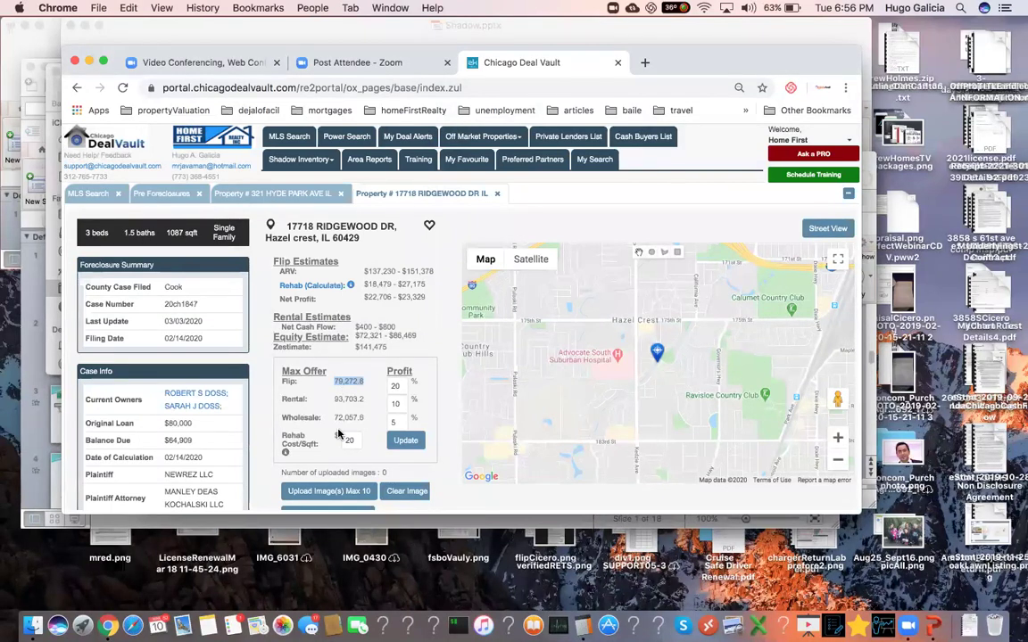
{"action": "double_click", "coordinate": [350, 398]}
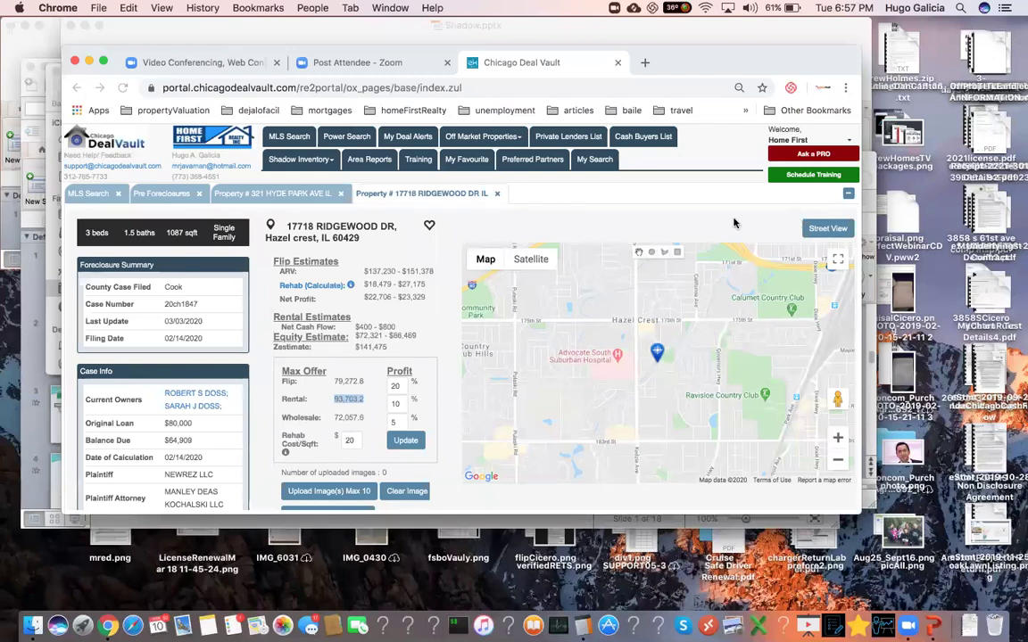
{"action": "triple_click", "coordinate": [383, 269]}
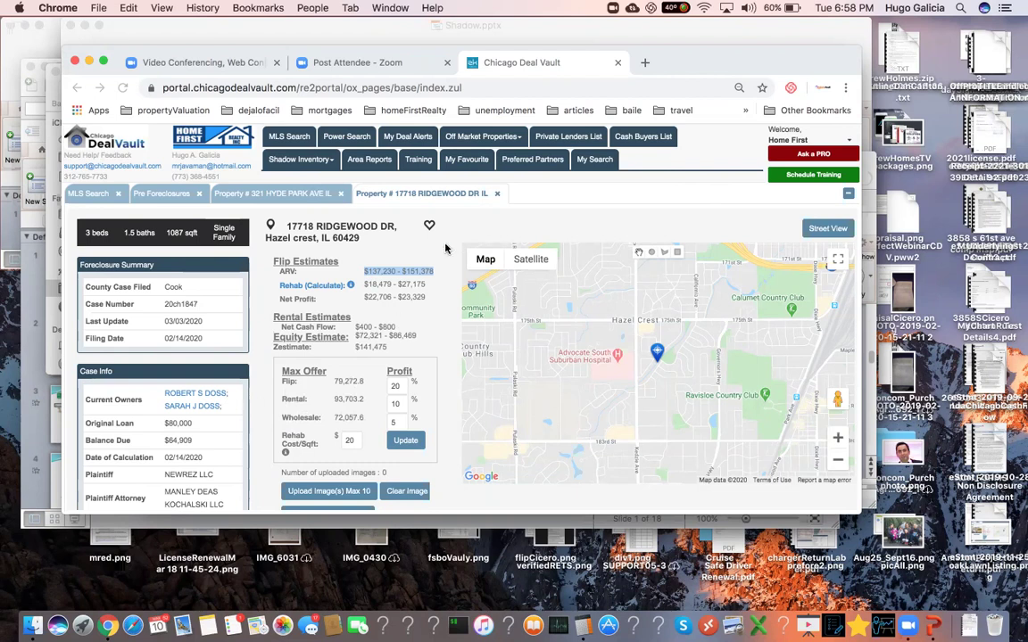
{"action": "left_click", "coordinate": [481, 235]}
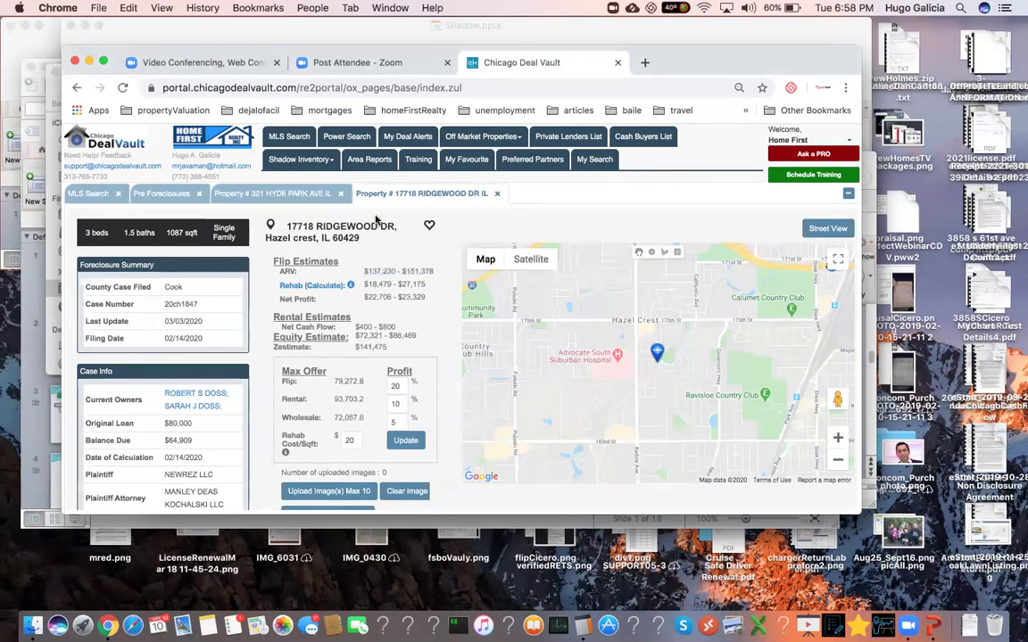
{"action": "triple_click", "coordinate": [416, 271]}
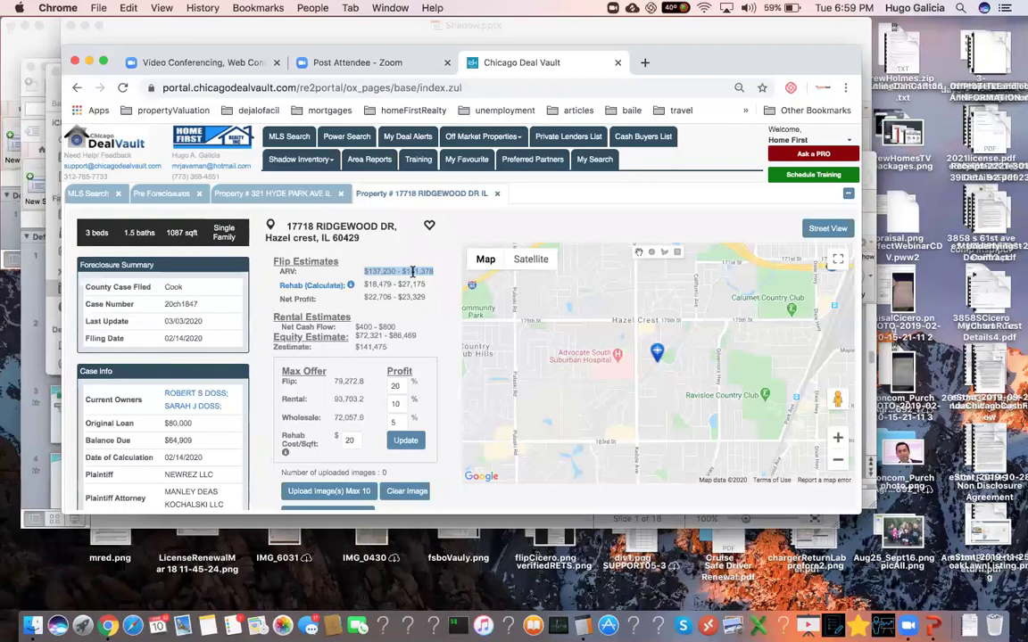
{"action": "left_click", "coordinate": [389, 269]}
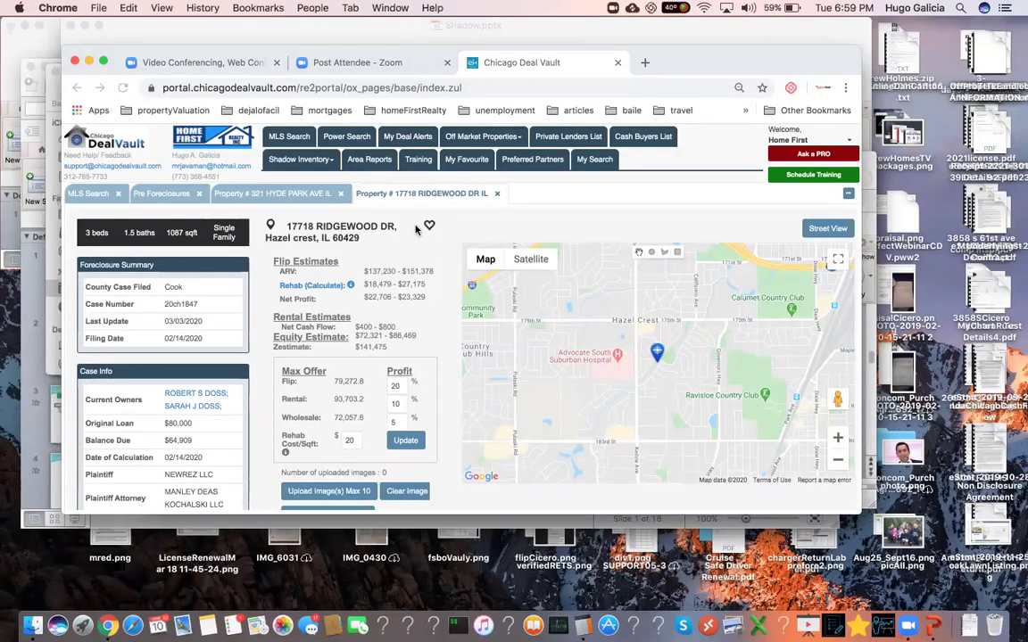
{"action": "left_click", "coordinate": [325, 134]}
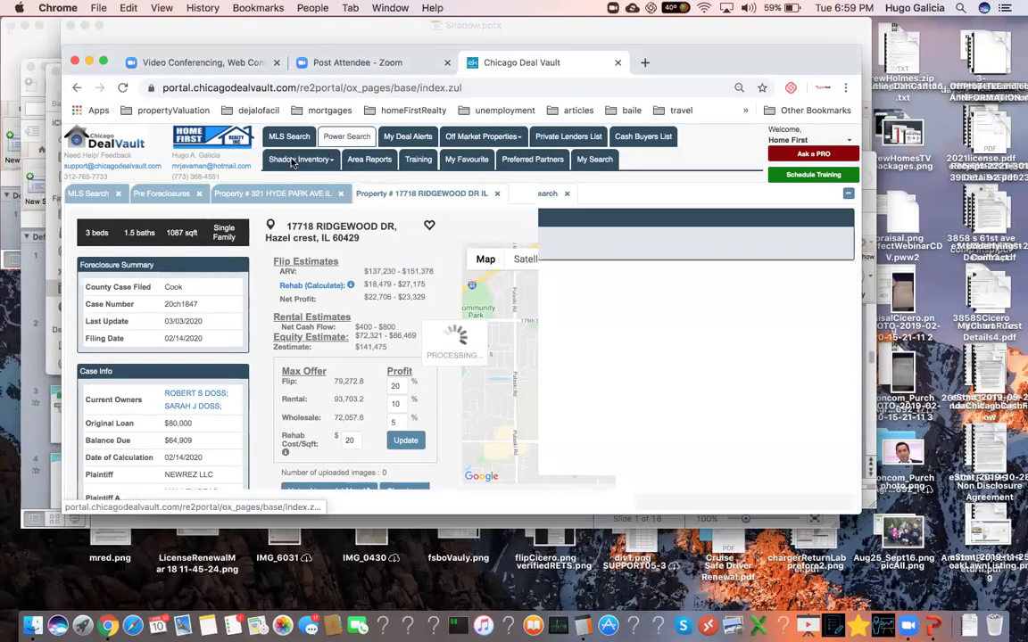
{"action": "left_click", "coordinate": [145, 242]}
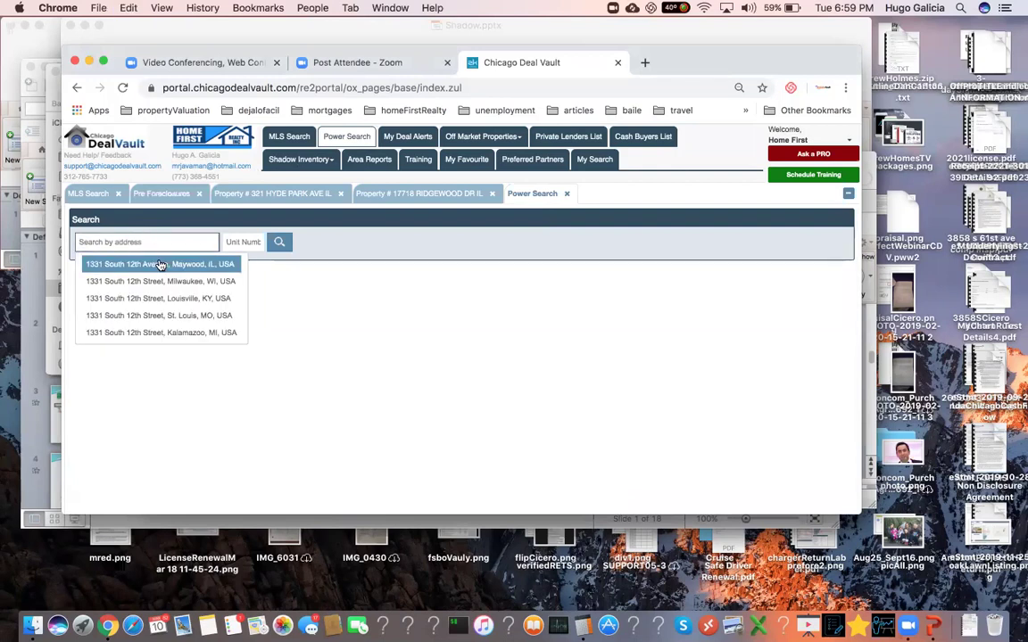
{"action": "left_click", "coordinate": [161, 265]}
{"action": "left_click", "coordinate": [279, 244]}
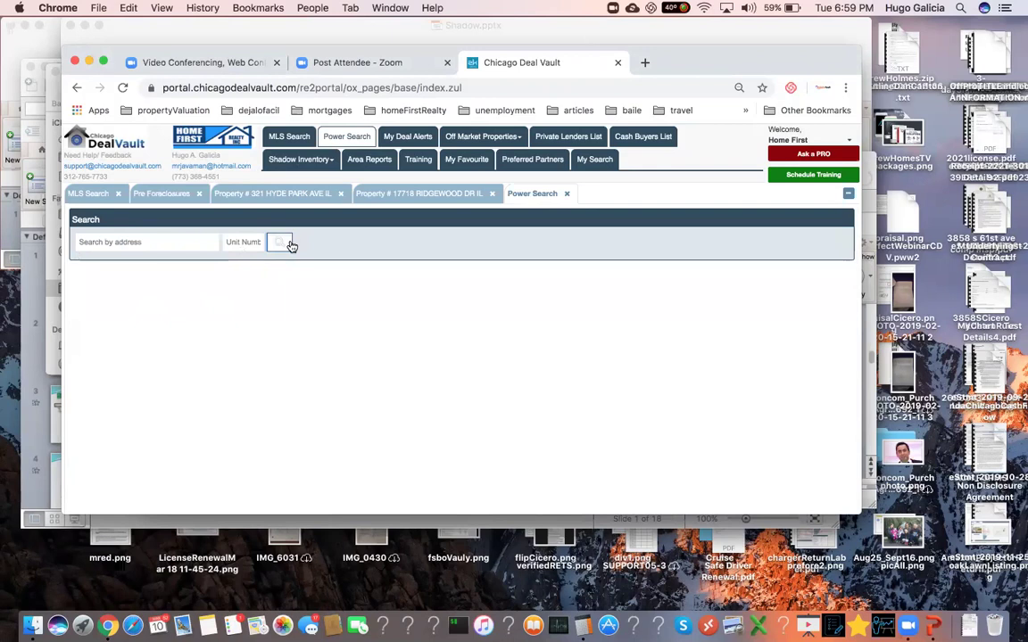
{"action": "left_click", "coordinate": [459, 344]}
- Retry the search with the pasted address, dismissing the repeated address selection warnings
{"action": "left_click", "coordinate": [163, 242]}
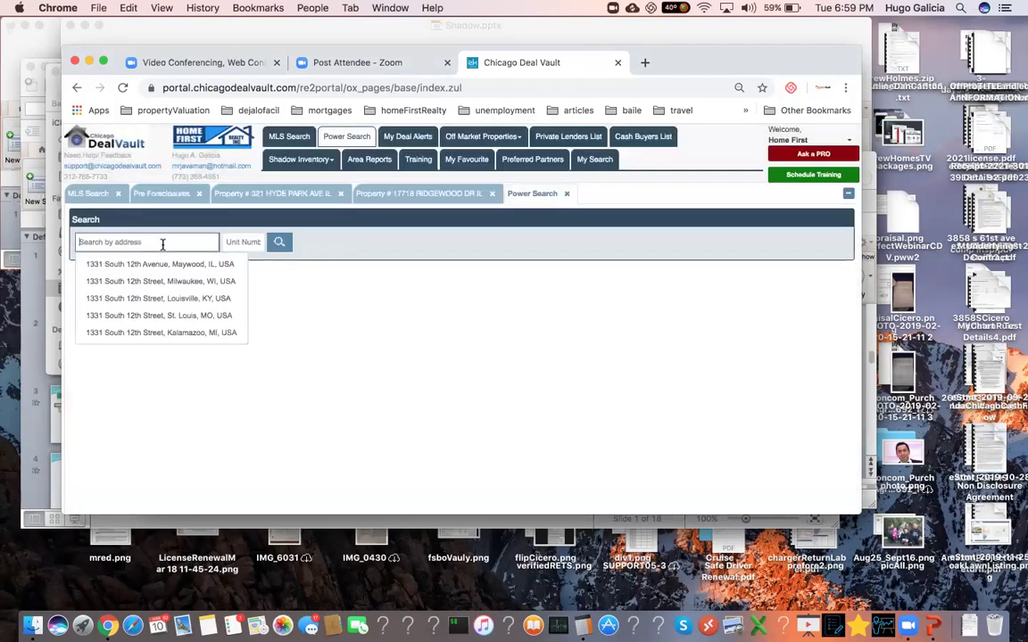
{"action": "left_click", "coordinate": [160, 265]}
{"action": "left_click", "coordinate": [279, 244]}
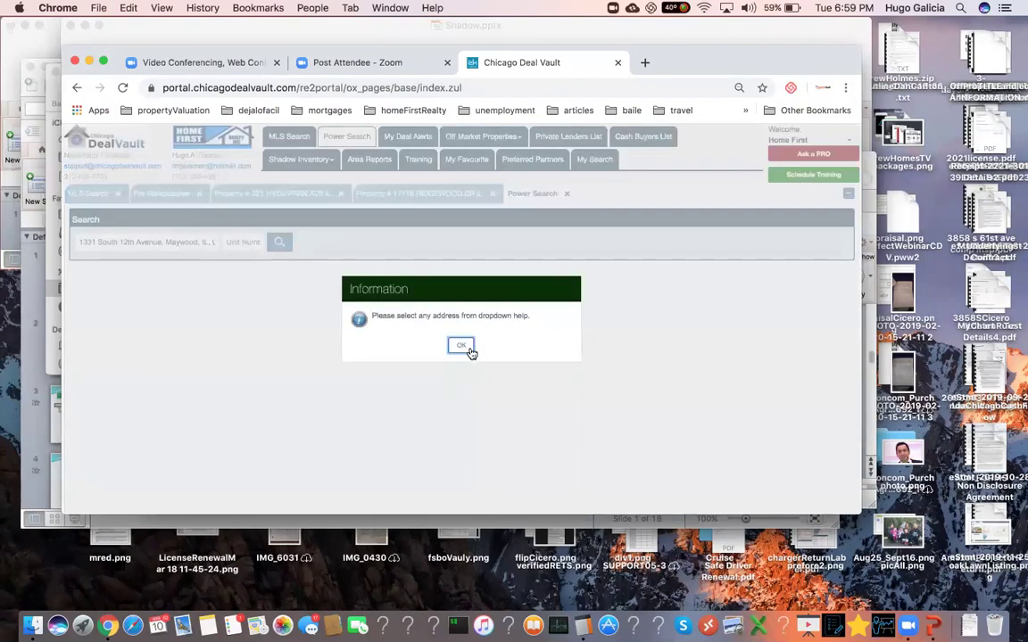
{"action": "left_click", "coordinate": [465, 348]}
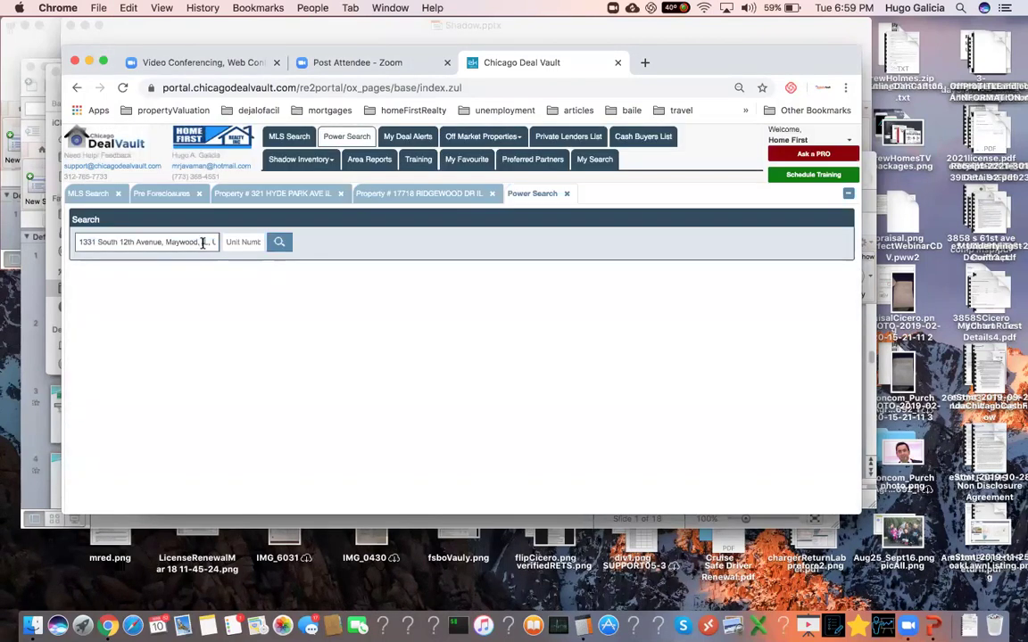
{"action": "left_click", "coordinate": [281, 246]}
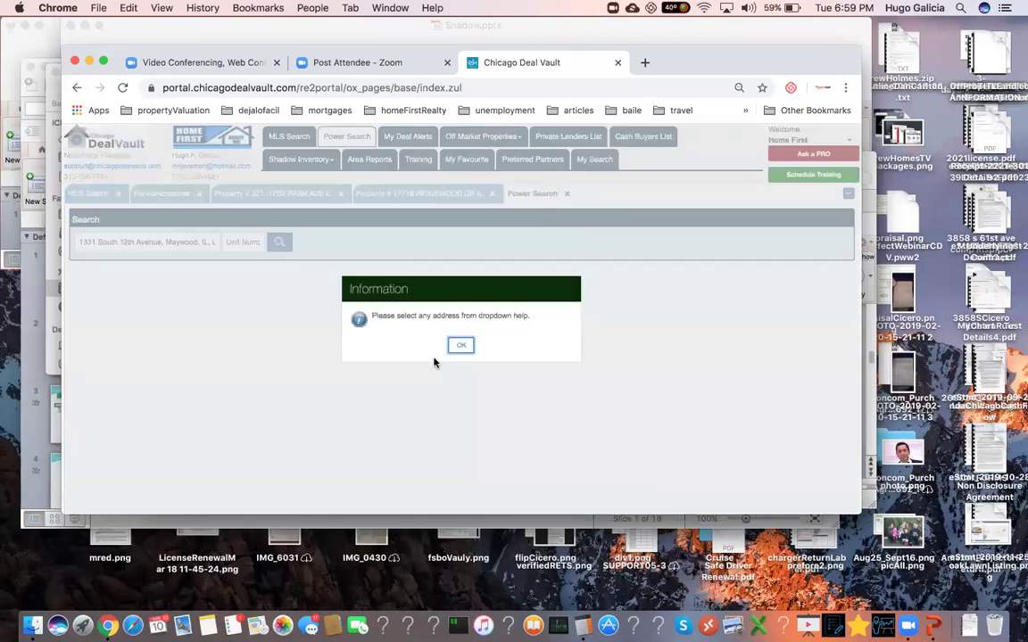
{"action": "left_click", "coordinate": [461, 346]}
{"action": "triple_click", "coordinate": [202, 240]}
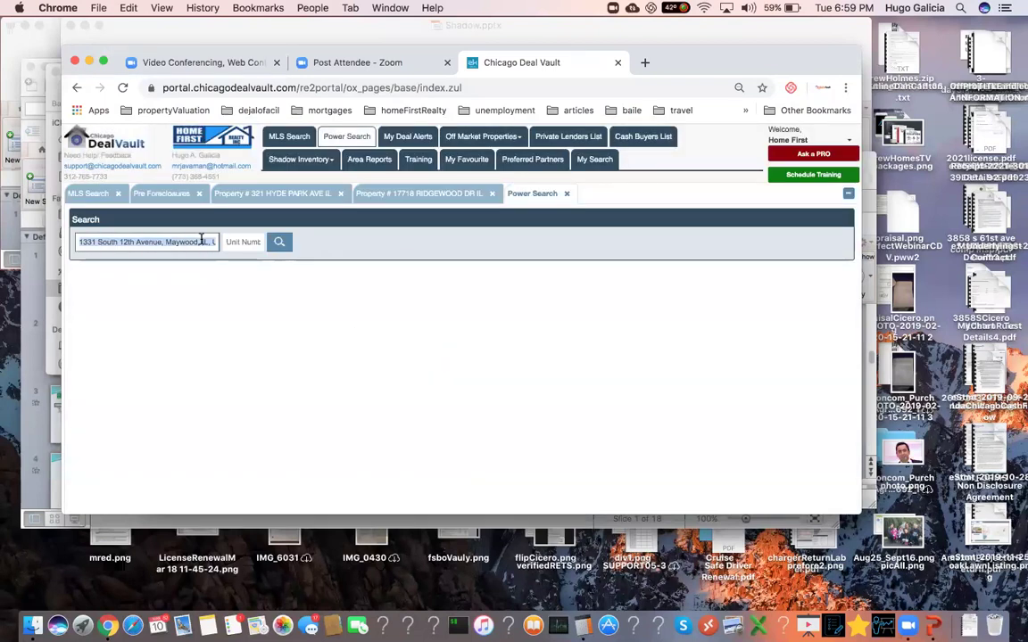
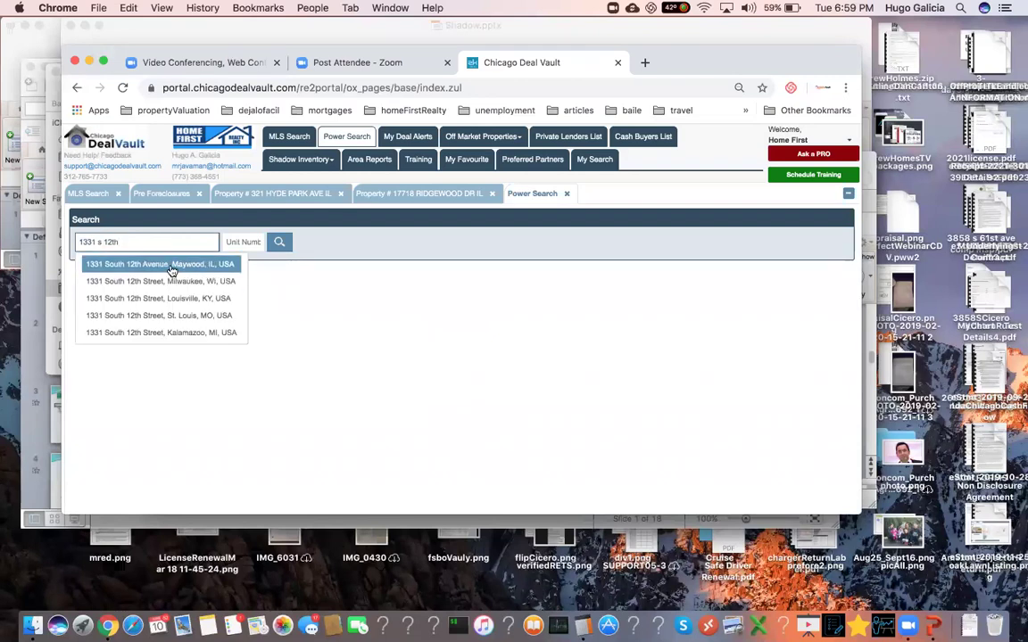
{"action": "left_click", "coordinate": [172, 267]}
{"action": "left_click", "coordinate": [279, 245]}
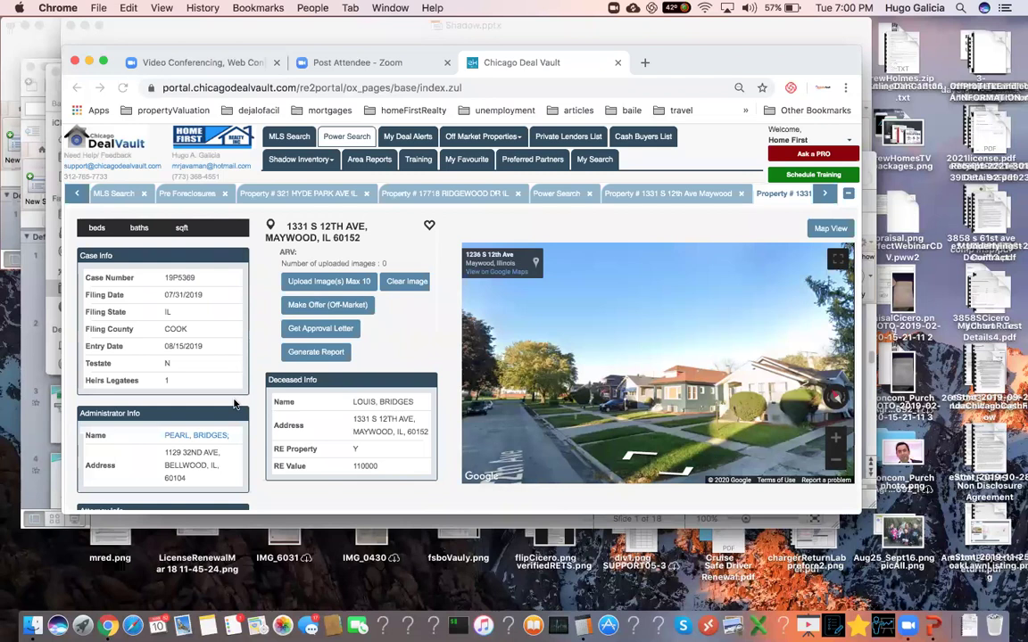
{"action": "scroll", "coordinate": [238, 412], "scroll_direction": "down", "scroll_amount": 2}
{"action": "scroll", "coordinate": [239, 412], "scroll_direction": "down", "scroll_amount": 1}
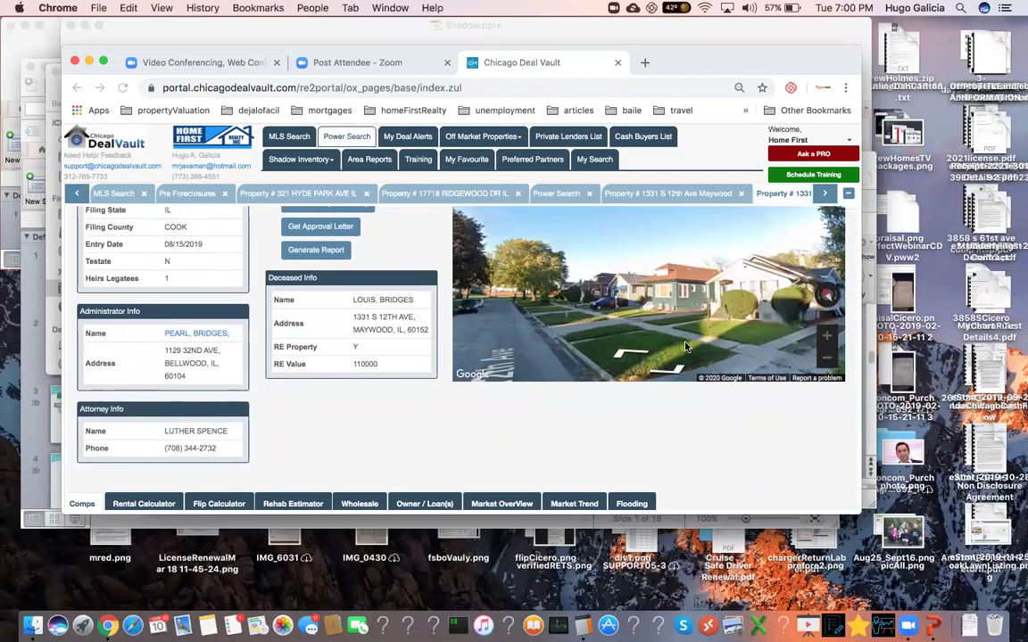
{"action": "left_click", "coordinate": [353, 140]}
{"action": "triple_click", "coordinate": [174, 234]}
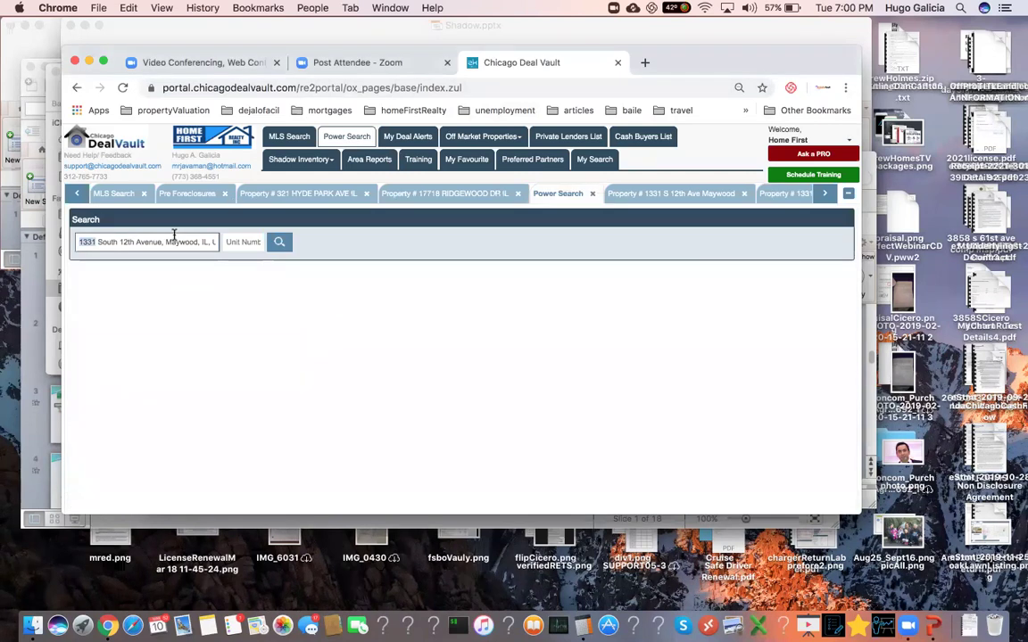
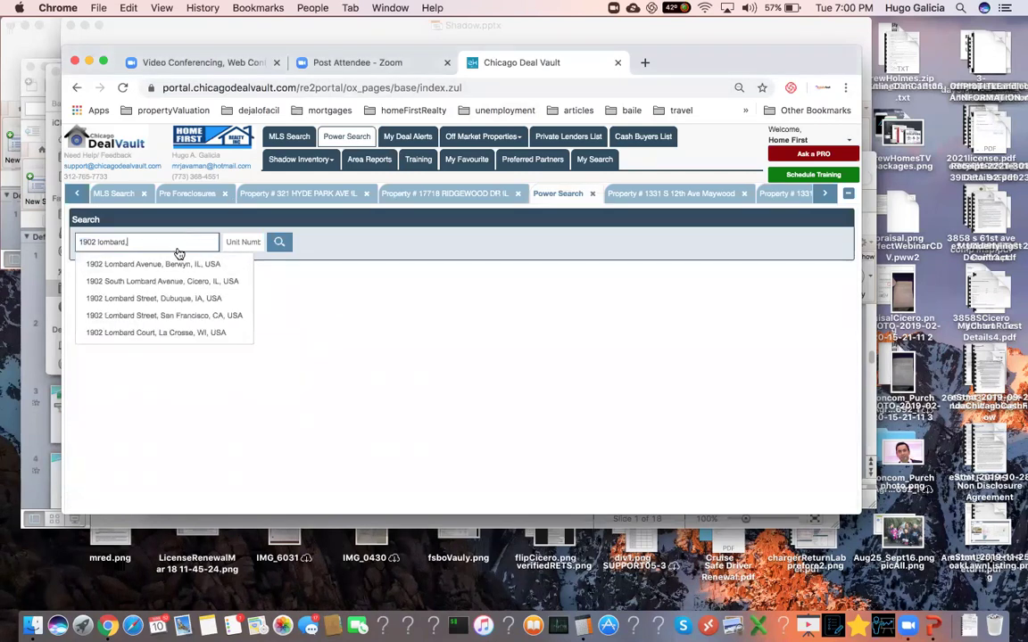
{"action": "left_click", "coordinate": [179, 264]}
{"action": "left_click", "coordinate": [282, 243]}
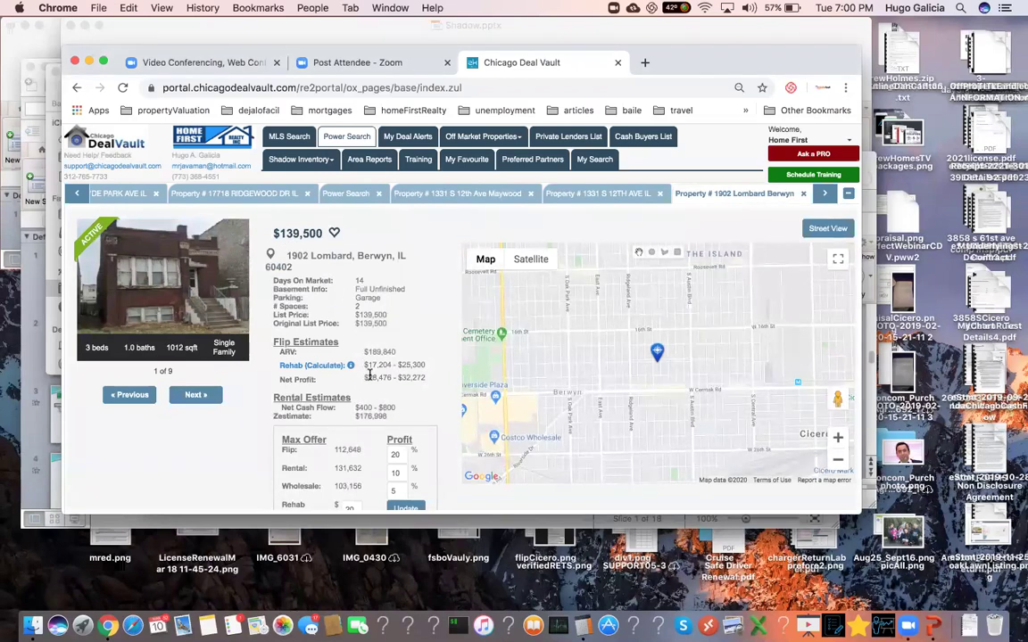
- Select the Flip Estimates ARV and page forward through the listing photos to 9 of 9
{"action": "double_click", "coordinate": [389, 353]}
{"action": "left_click", "coordinate": [198, 397]}
{"action": "left_click", "coordinate": [199, 398]}
{"action": "left_click", "coordinate": [199, 398]}
{"action": "left_click", "coordinate": [200, 399]}
{"action": "left_click", "coordinate": [200, 399]}
{"action": "left_click", "coordinate": [196, 395]}
{"action": "left_click", "coordinate": [196, 395]}
{"action": "left_click", "coordinate": [196, 396]}
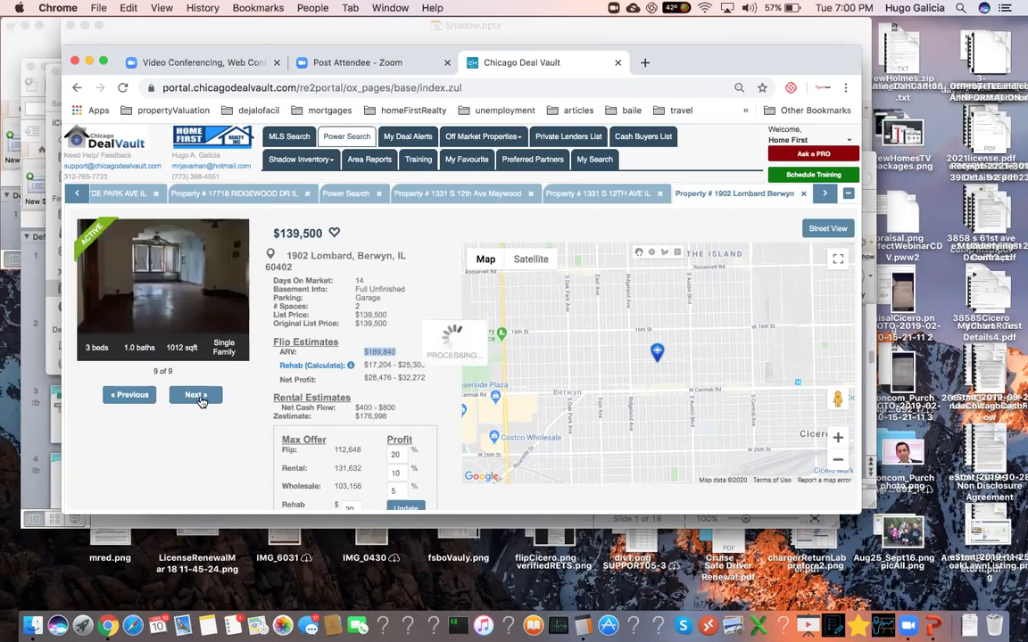
- Page back through the listing photos to image 2 of 9
{"action": "left_click", "coordinate": [128, 398]}
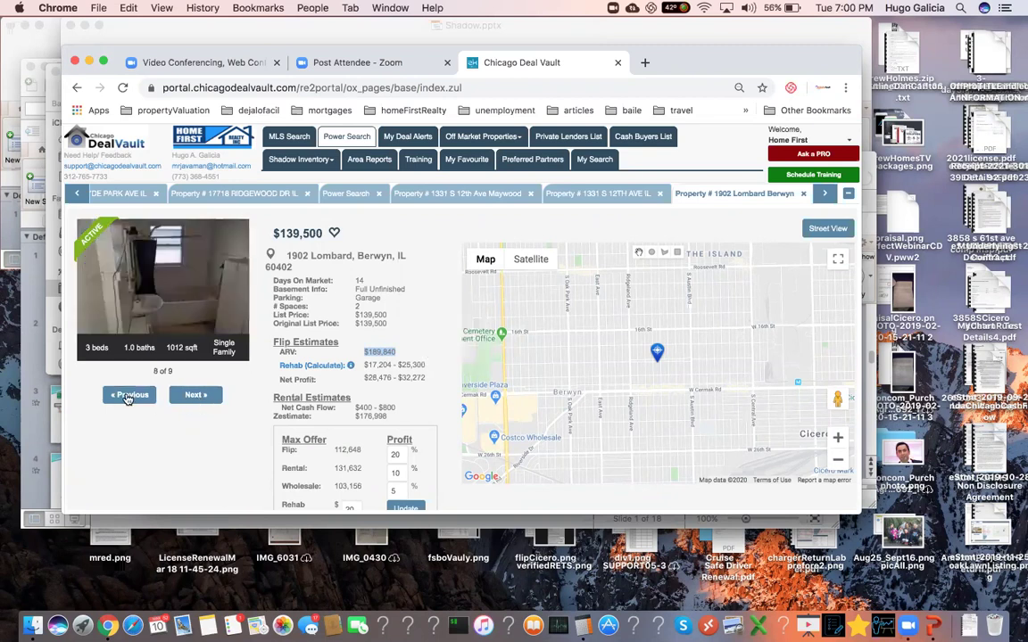
{"action": "left_click", "coordinate": [127, 400]}
{"action": "left_click", "coordinate": [127, 400]}
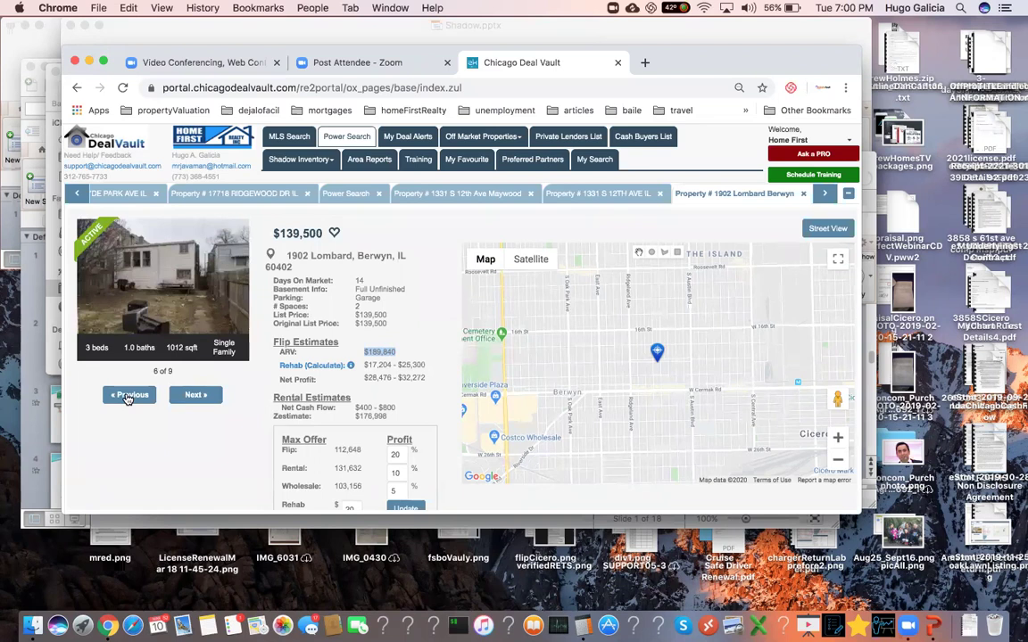
{"action": "left_click", "coordinate": [127, 400]}
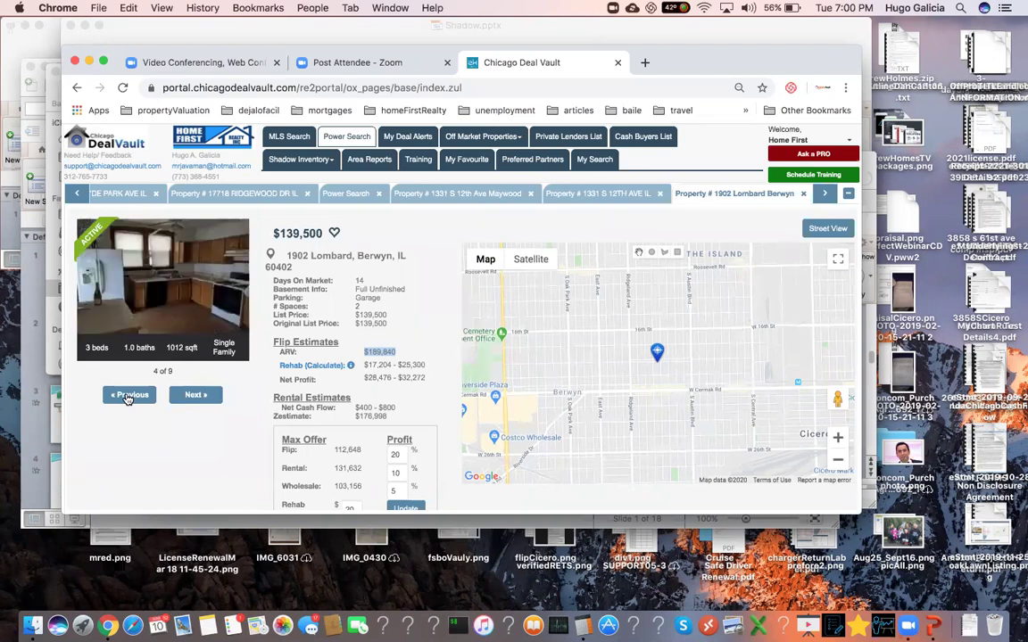
{"action": "left_click", "coordinate": [127, 395]}
{"action": "left_click", "coordinate": [127, 395]}
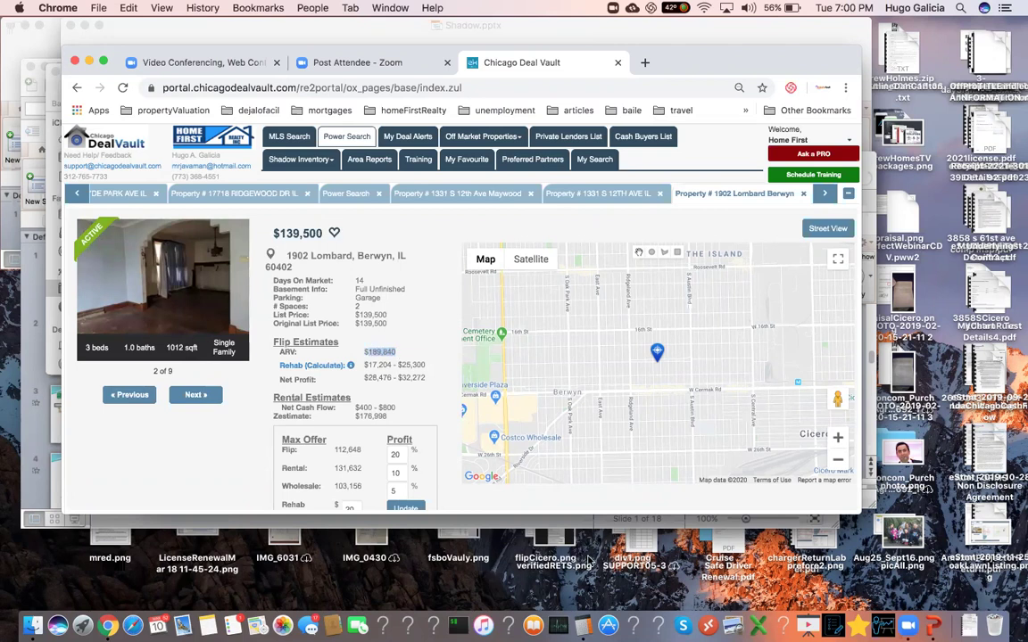
- Multiply 190 by 0.75 in Calculator to get 142.5
{"action": "left_click", "coordinate": [585, 627]}
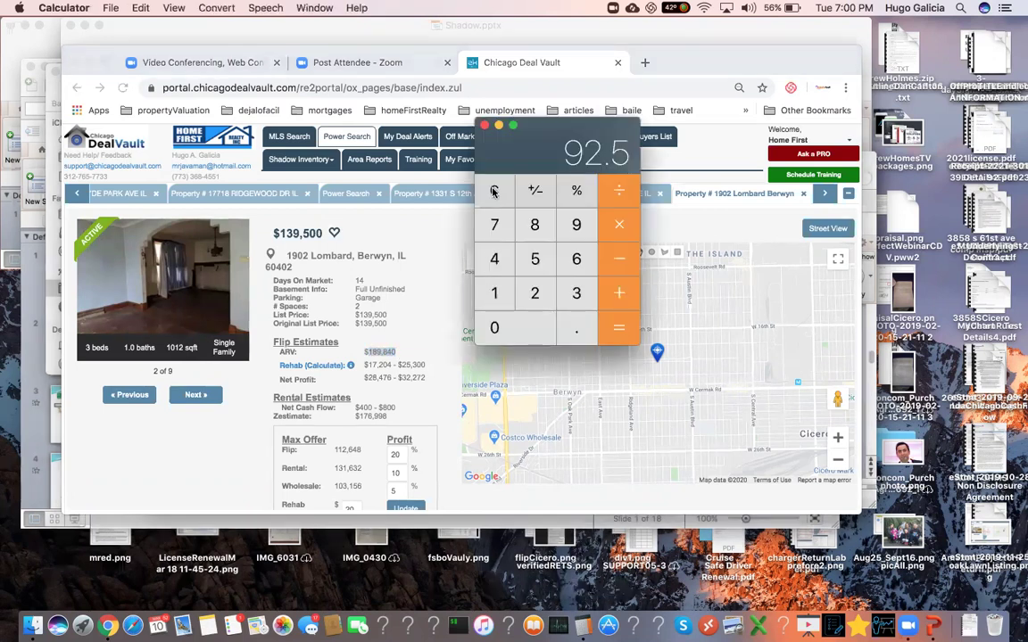
{"action": "type", "text": "1"}
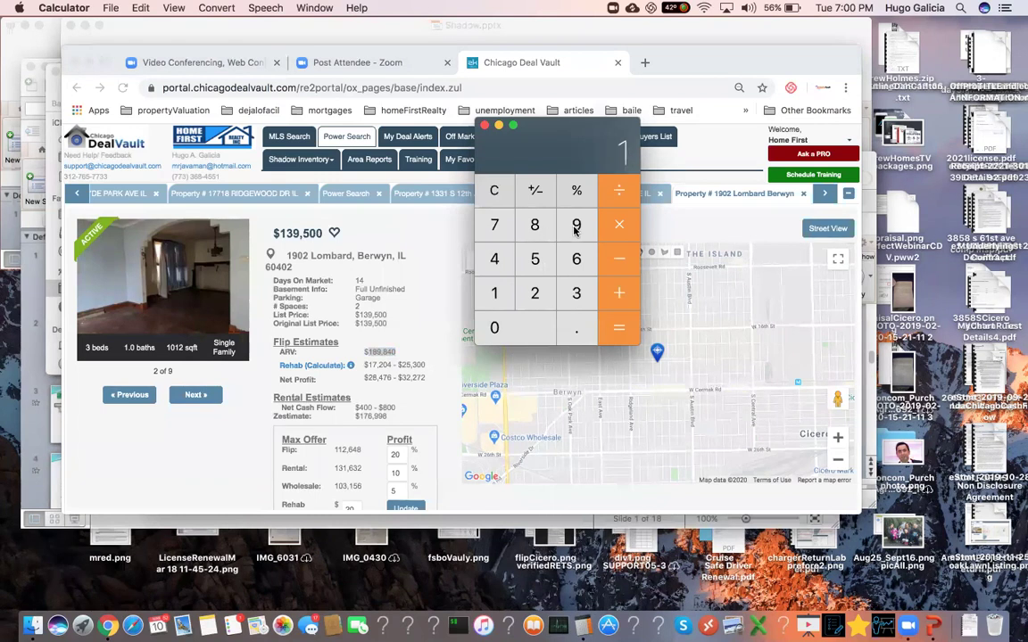
{"action": "left_click", "coordinate": [575, 224]}
{"action": "left_click", "coordinate": [523, 323]}
{"action": "left_click_drag", "start_coordinate": [575, 132], "coordinate": [419, 133]}
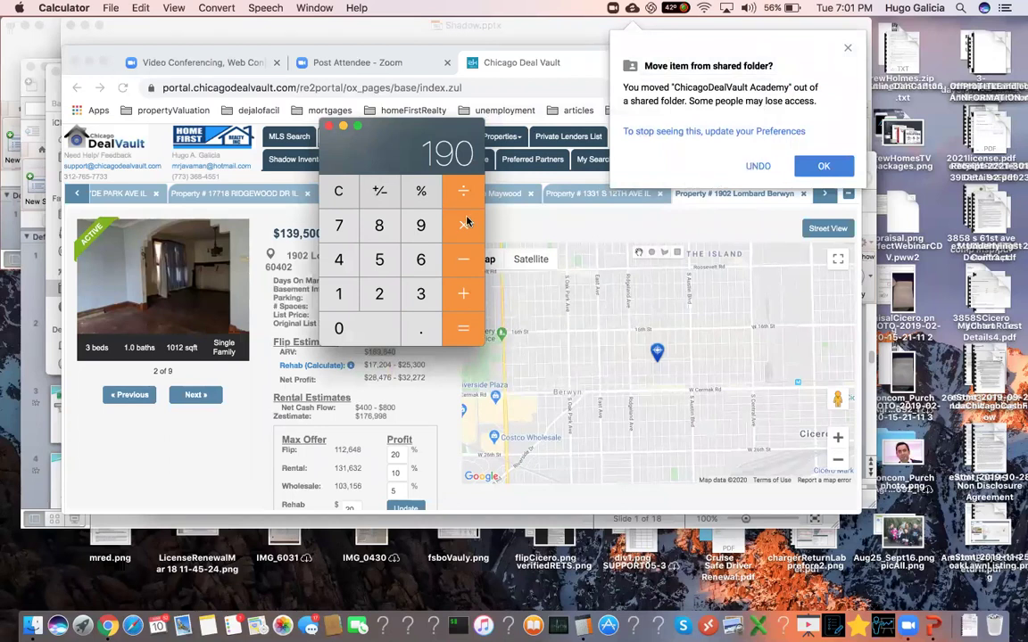
{"action": "key", "text": "period"}
{"action": "key", "text": "7"}
{"action": "left_click", "coordinate": [378, 258]}
{"action": "left_click", "coordinate": [463, 326]}
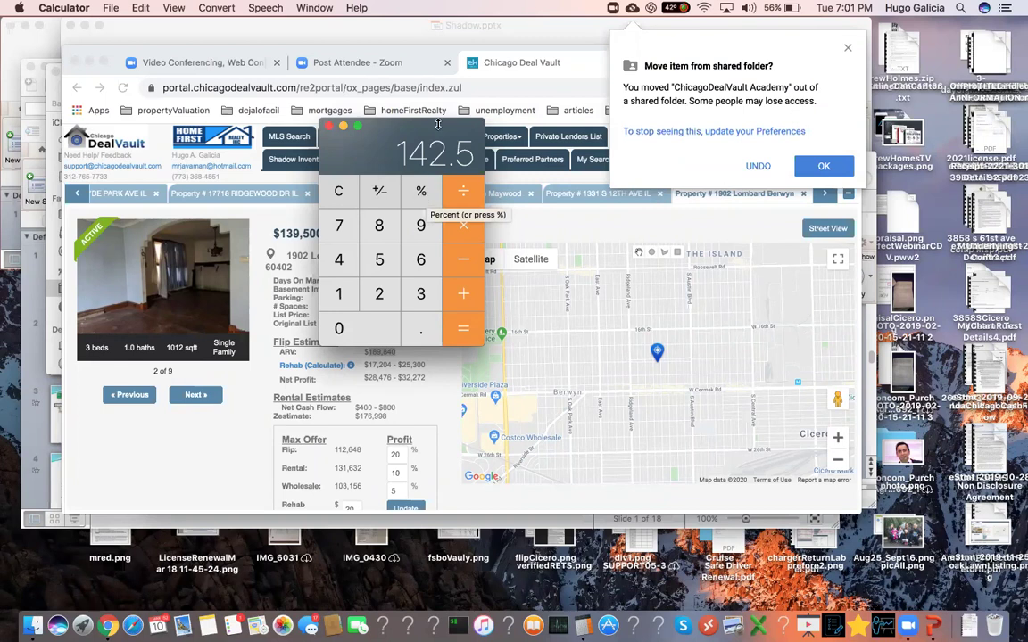
- Reposition the Calculator window and select the beds, baths and sqft stats on the property page
{"action": "left_click_drag", "start_coordinate": [390, 130], "coordinate": [581, 134]}
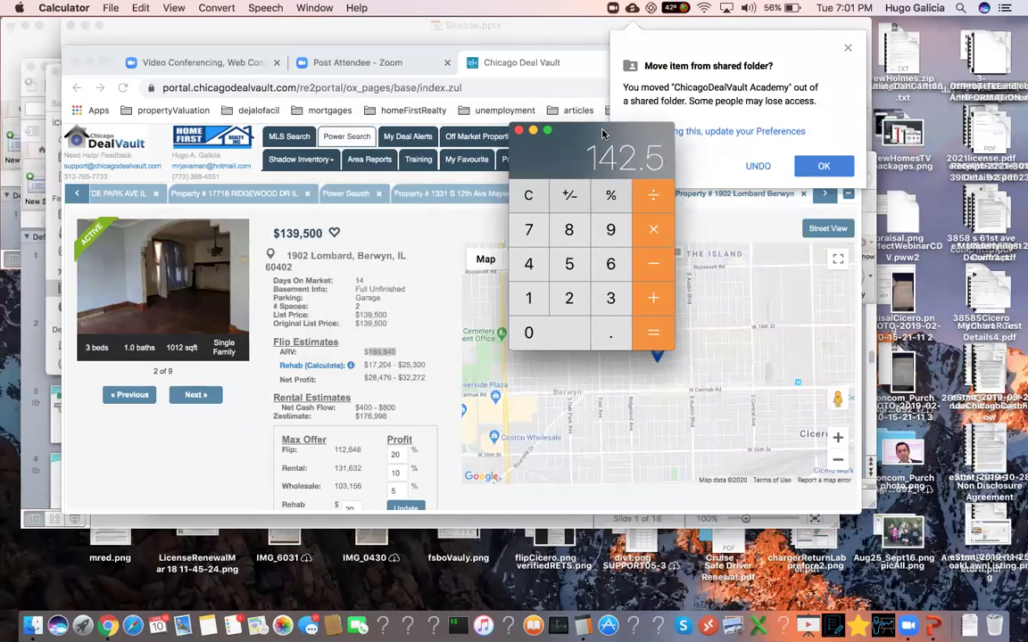
{"action": "left_click_drag", "start_coordinate": [602, 135], "coordinate": [430, 146]}
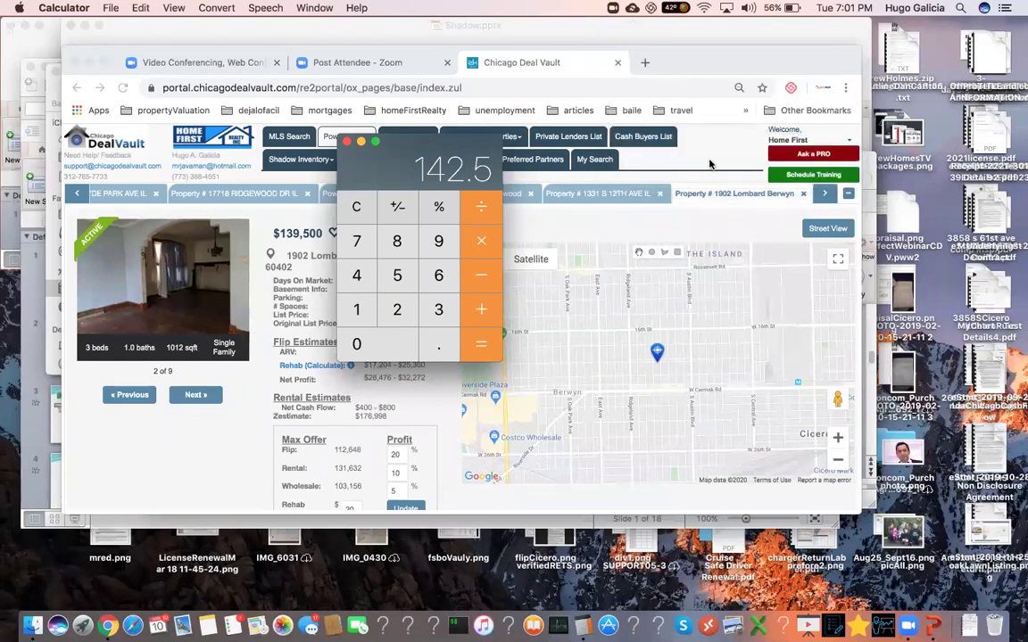
{"action": "left_click", "coordinate": [829, 196]}
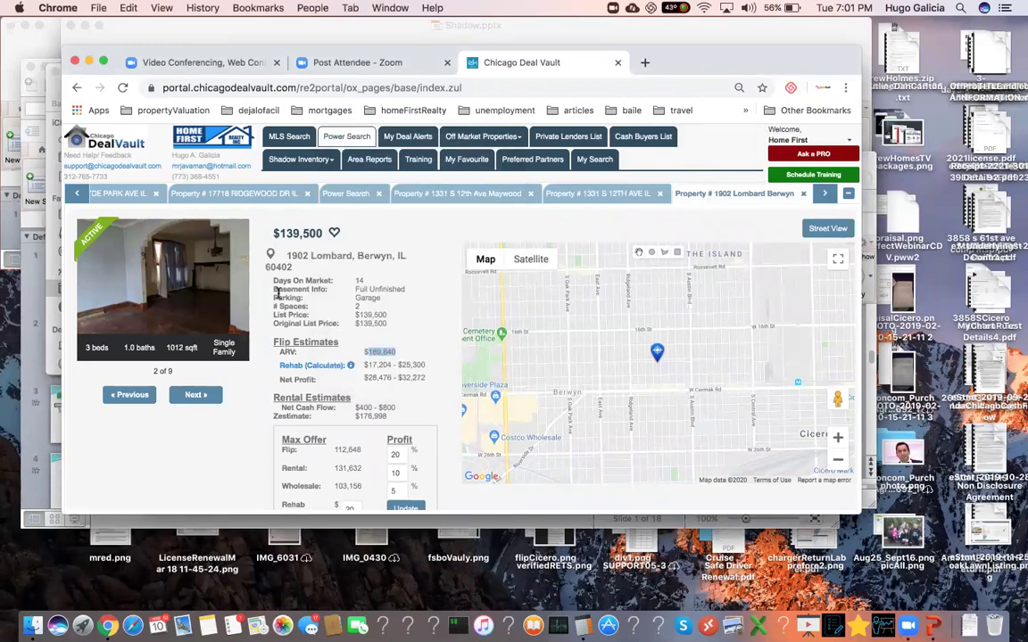
{"action": "left_click", "coordinate": [189, 348]}
{"action": "triple_click", "coordinate": [191, 348]}
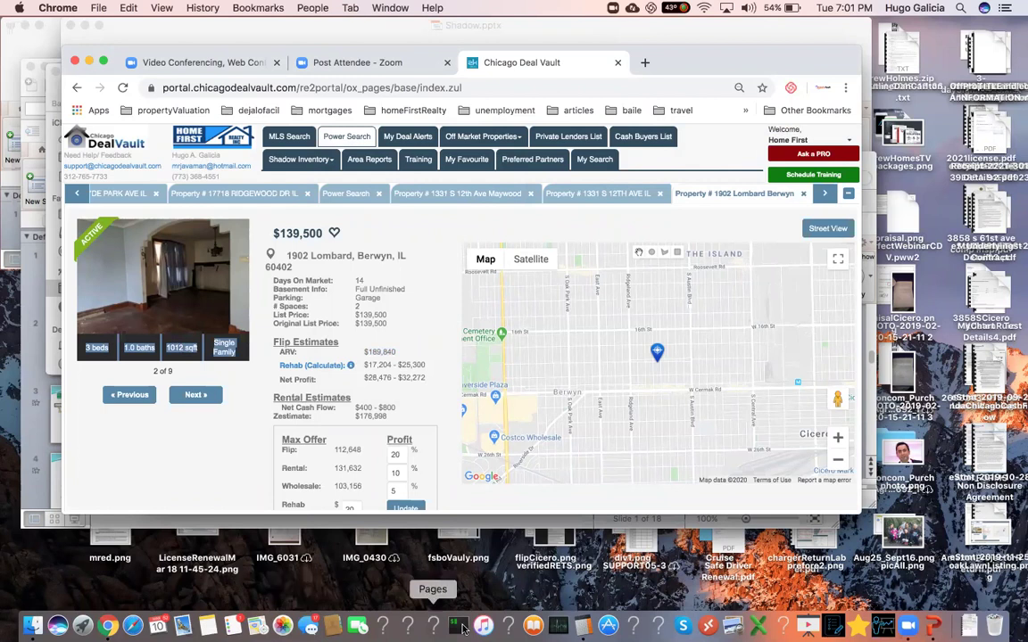
- Subtract 20 from 142.5 to get 122.5, then return to the property page
{"action": "left_click", "coordinate": [582, 624]}
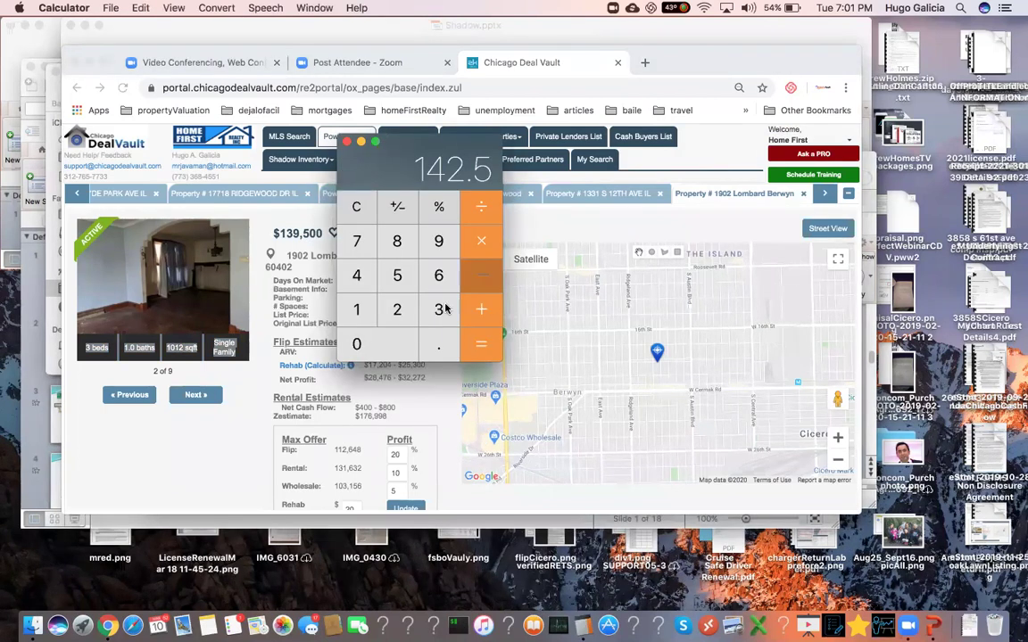
{"action": "left_click", "coordinate": [397, 309]}
{"action": "left_click", "coordinate": [388, 343]}
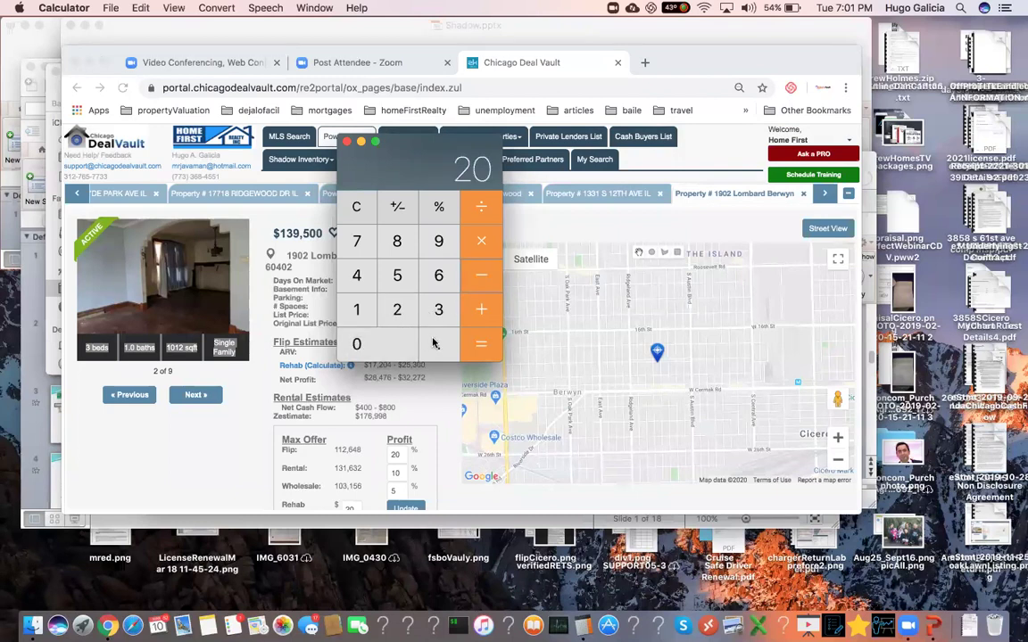
{"action": "left_click", "coordinate": [483, 350]}
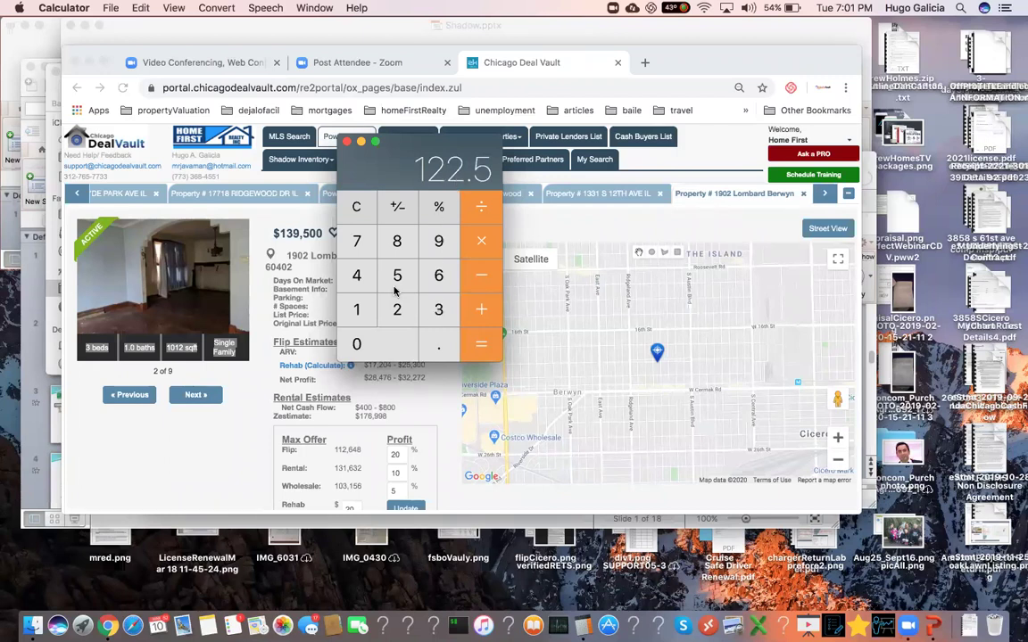
{"action": "left_click", "coordinate": [233, 450]}
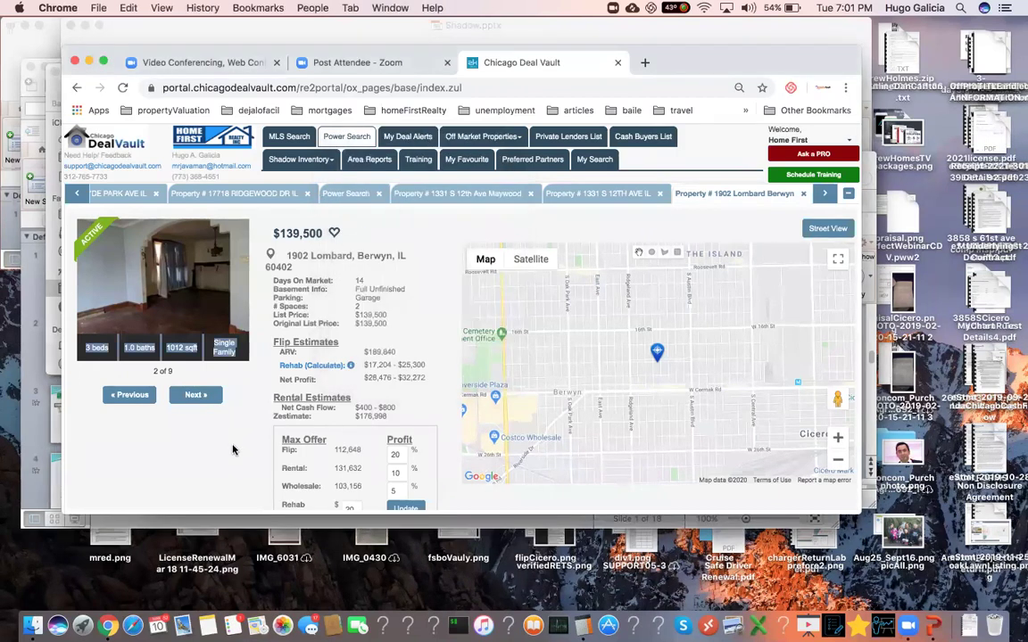
- Highlight the Flip, Rental and Wholesale max offer figures (112,648 flip, 131,632 rental)
{"action": "scroll", "coordinate": [234, 446], "scroll_direction": "down", "scroll_amount": 3}
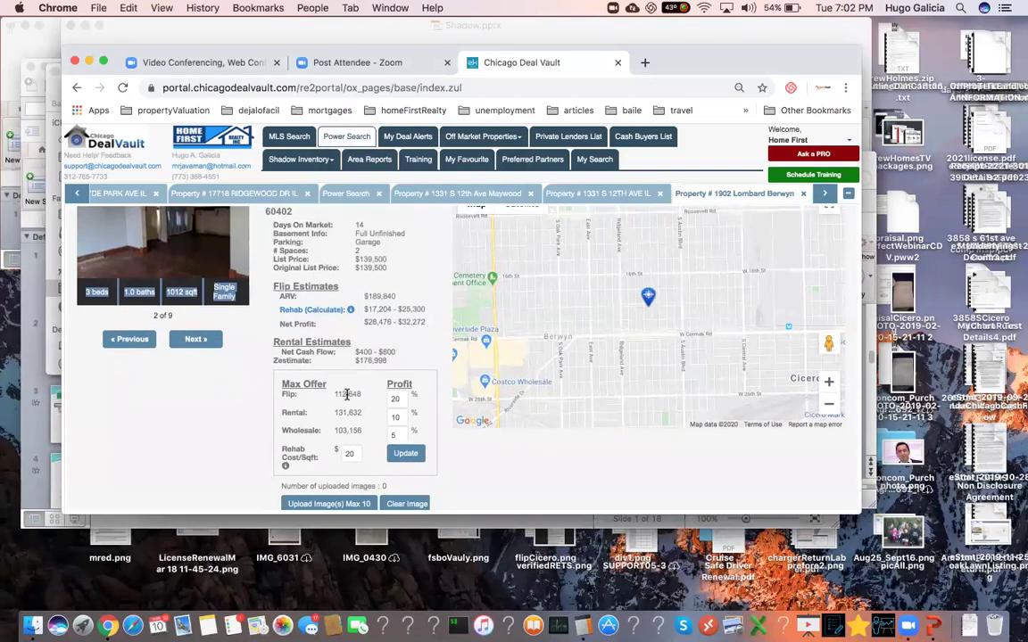
{"action": "double_click", "coordinate": [347, 393]}
{"action": "double_click", "coordinate": [341, 413]}
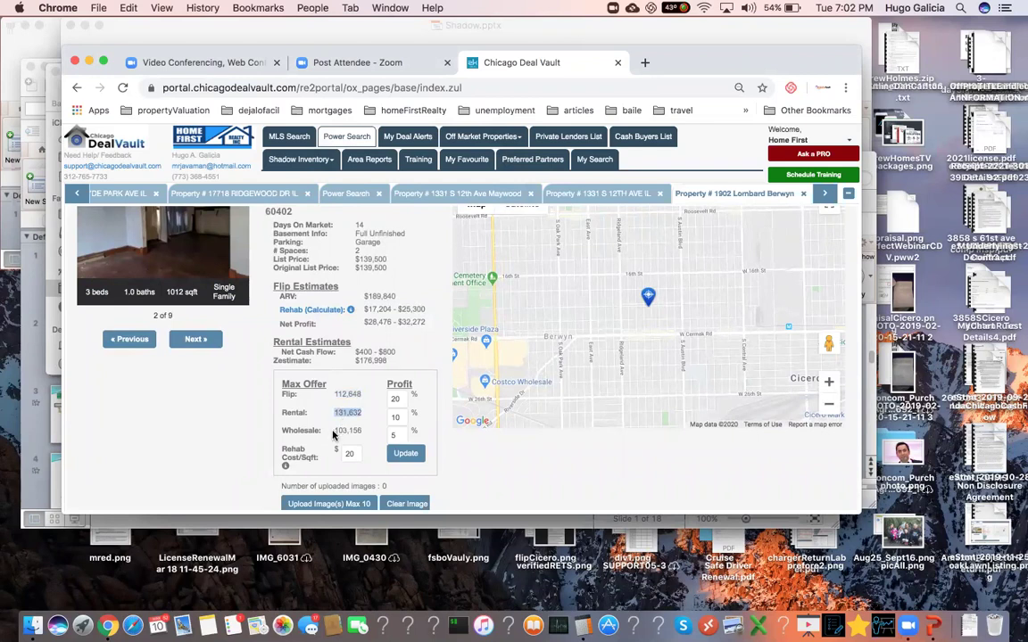
{"action": "double_click", "coordinate": [347, 430]}
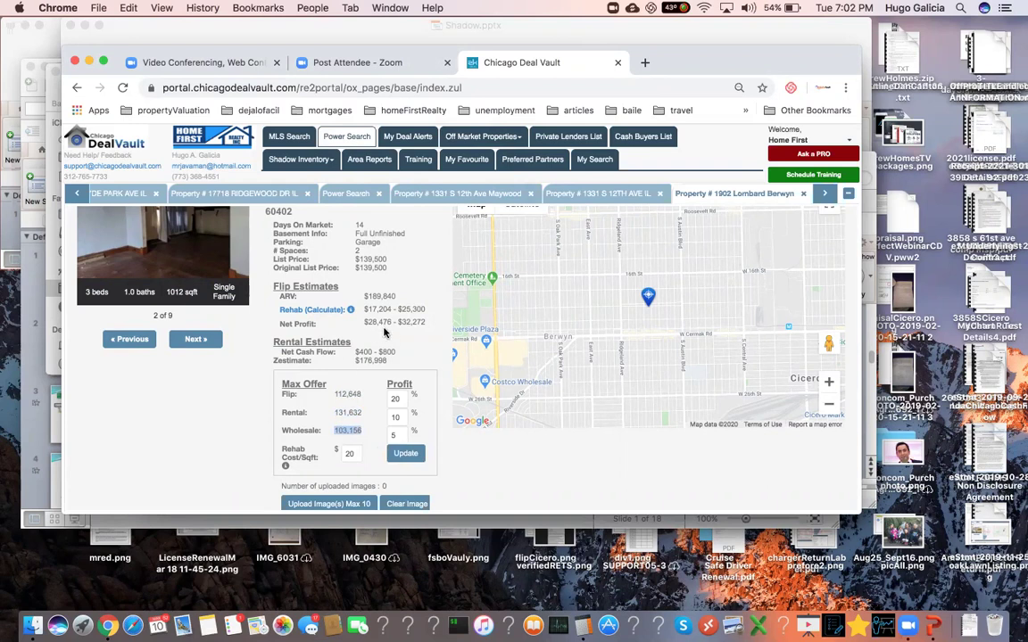
- Select the full rehab estimate range $17,204 - $25,300
{"action": "scroll", "coordinate": [385, 332], "scroll_direction": "up", "scroll_amount": 2}
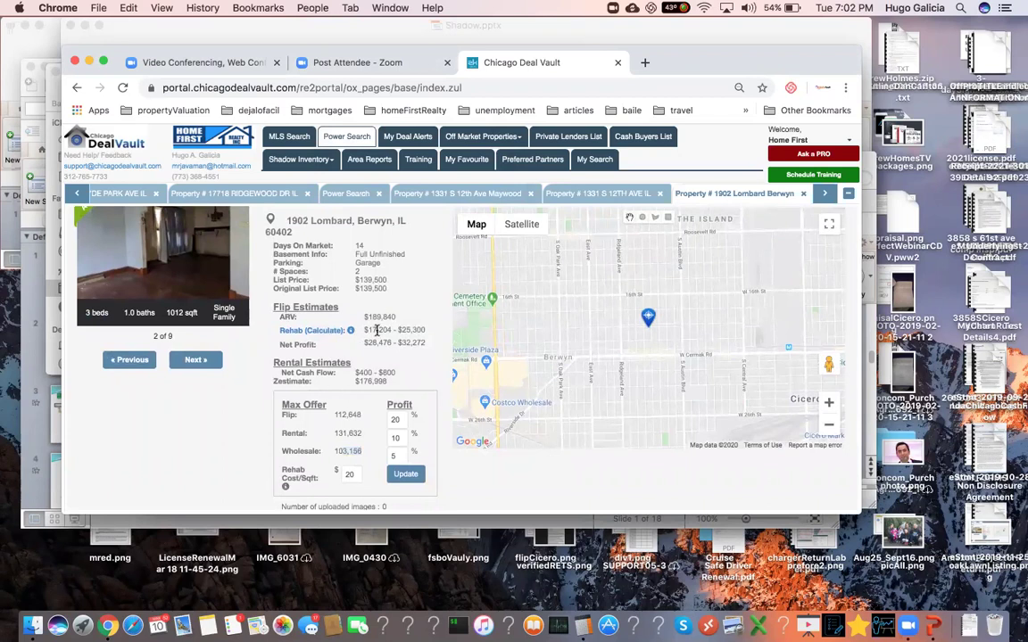
{"action": "triple_click", "coordinate": [377, 330]}
{"action": "triple_click", "coordinate": [394, 330]}
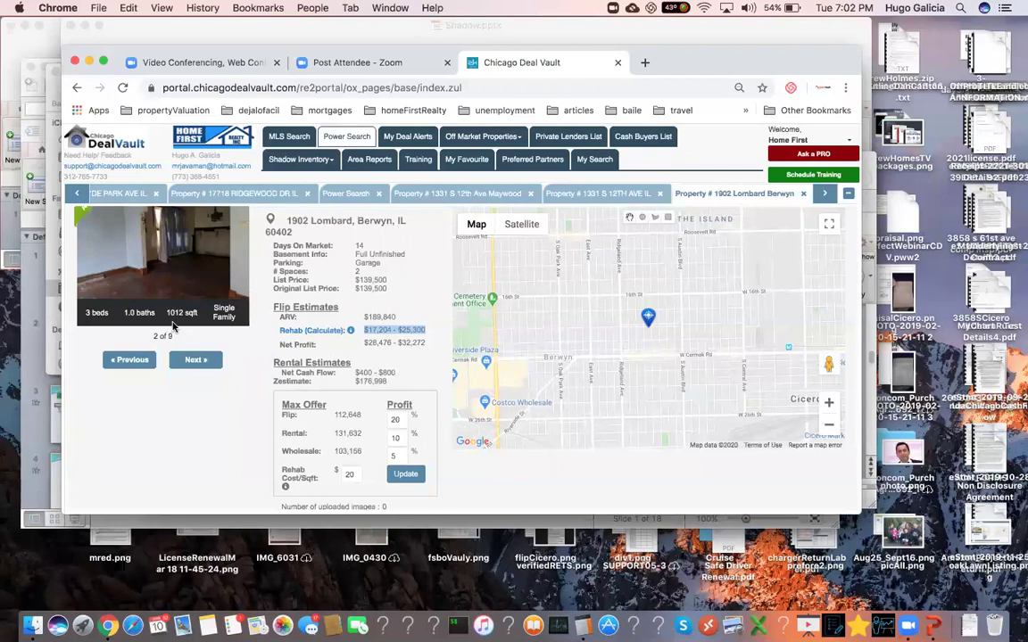
- Highlight the 1012 sqft house size beneath the property photo
{"action": "double_click", "coordinate": [191, 312]}
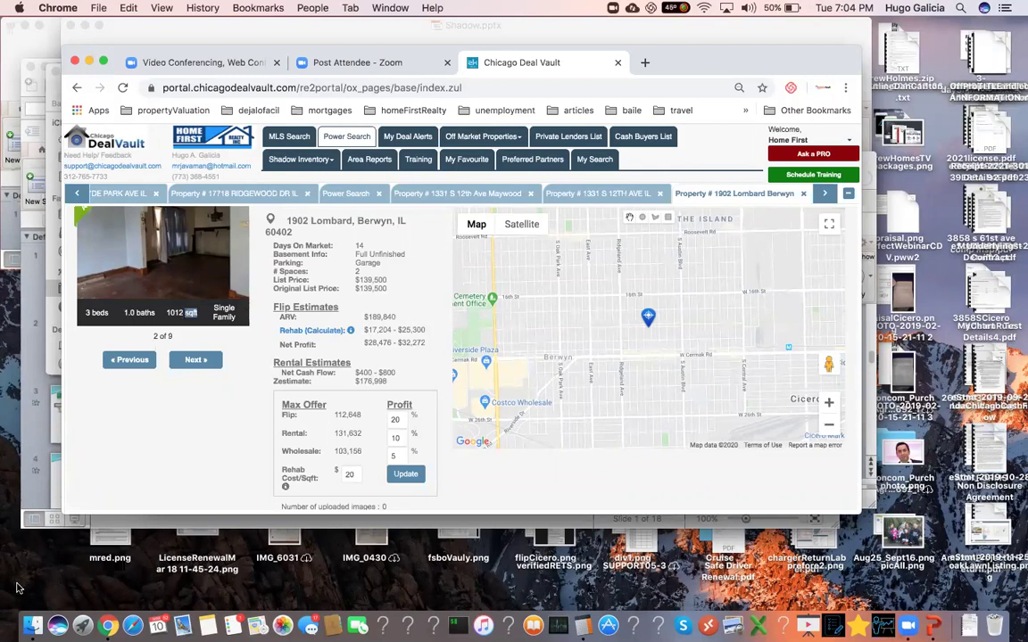
- Clear 122.5 and multiply 200 by 0.75 in Calculator to get 150
{"action": "left_click", "coordinate": [582, 625]}
{"action": "left_click", "coordinate": [356, 207]}
{"action": "left_click", "coordinate": [394, 307]}
{"action": "left_click", "coordinate": [389, 314]}
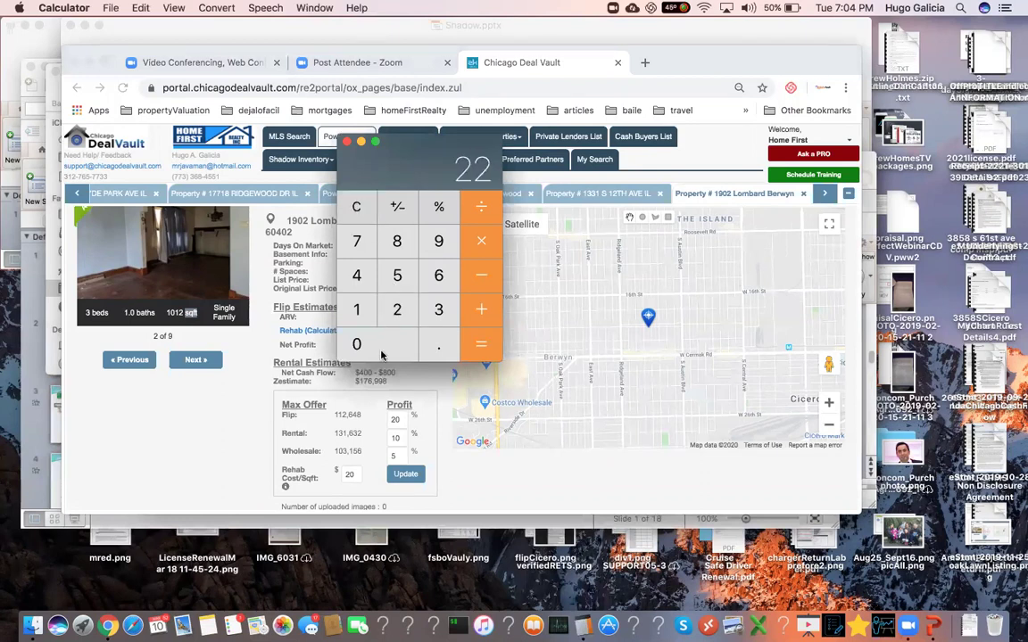
{"action": "left_click", "coordinate": [356, 207]}
{"action": "left_click", "coordinate": [400, 320]}
{"action": "double_click", "coordinate": [385, 344]}
{"action": "left_click", "coordinate": [479, 246]}
{"action": "left_click", "coordinate": [438, 344]}
{"action": "left_click", "coordinate": [356, 241]}
{"action": "left_click", "coordinate": [397, 278]}
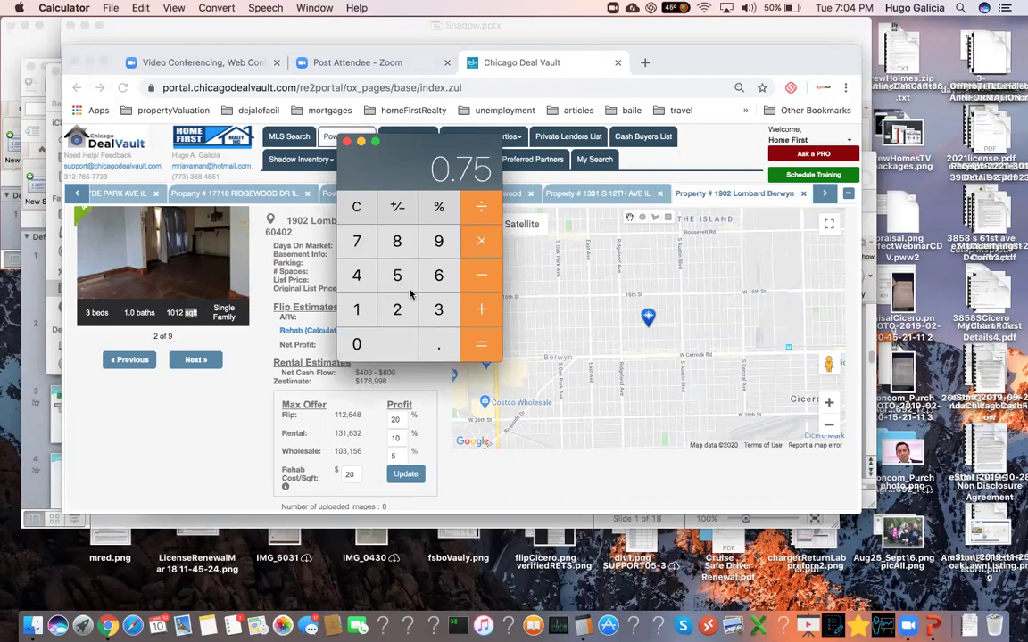
{"action": "left_click", "coordinate": [473, 346]}
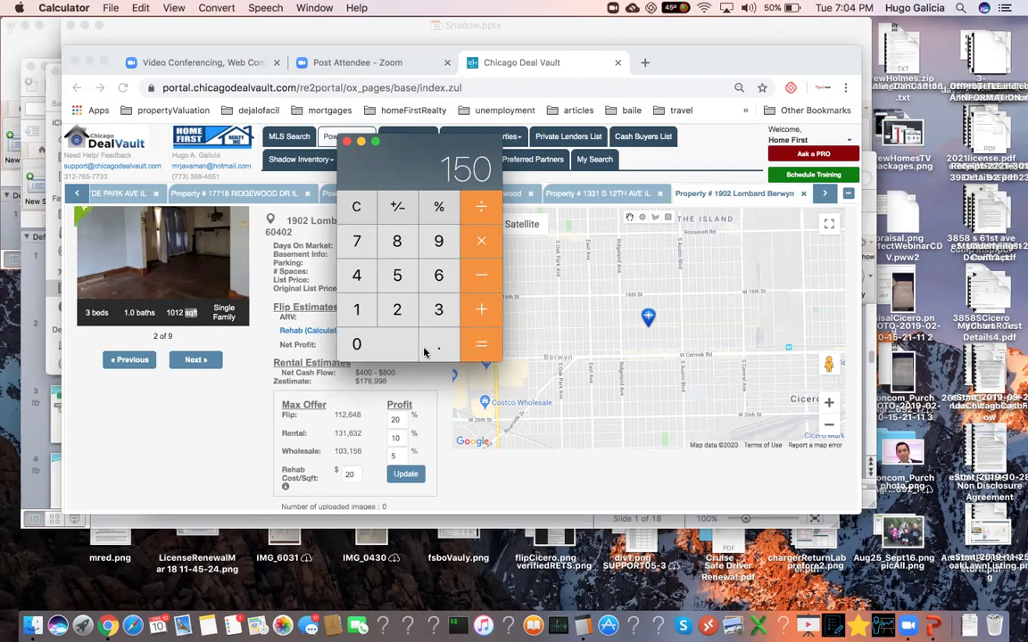
- Subtract 35 from 150 to get 115
{"action": "left_click", "coordinate": [432, 310]}
{"action": "left_click", "coordinate": [398, 276]}
{"action": "left_click", "coordinate": [483, 351]}
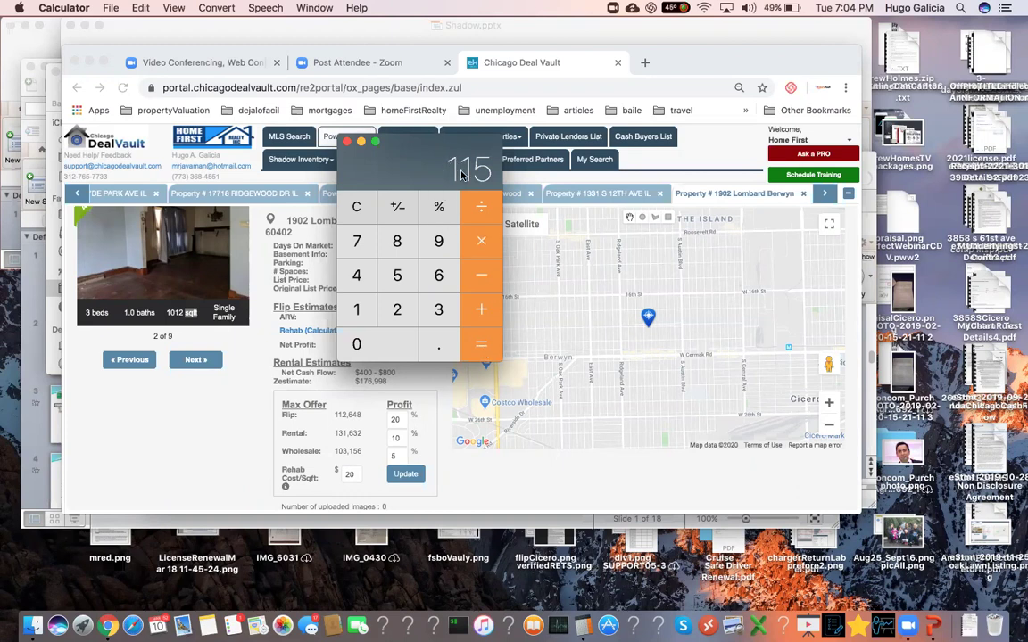
- Clear the result and add 150 plus 75 to get 225
{"action": "left_click", "coordinate": [356, 206]}
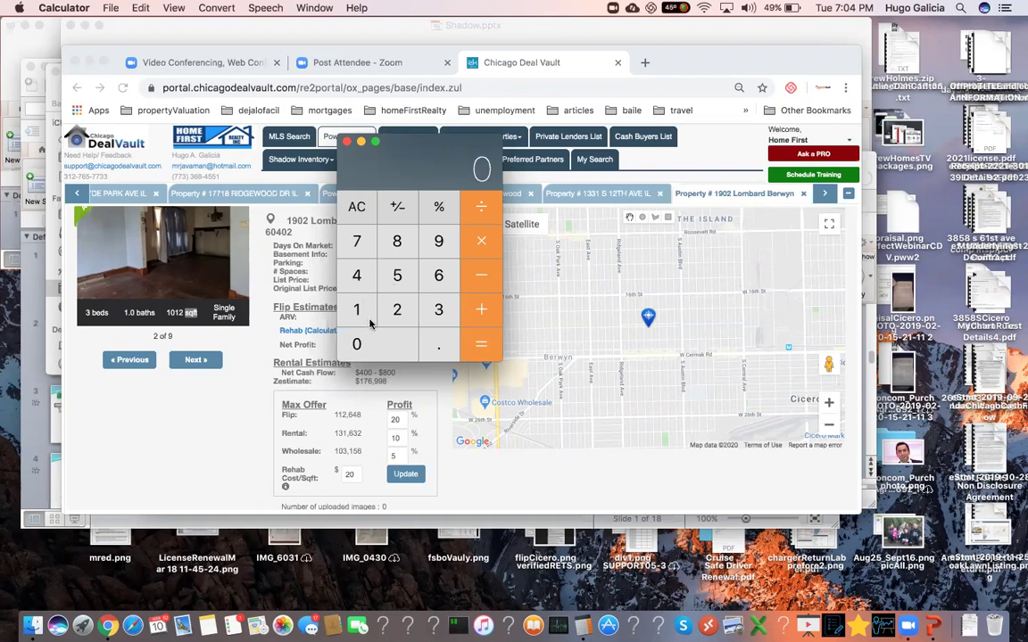
{"action": "left_click", "coordinate": [368, 322]}
{"action": "left_click", "coordinate": [396, 276]}
{"action": "left_click", "coordinate": [382, 344]}
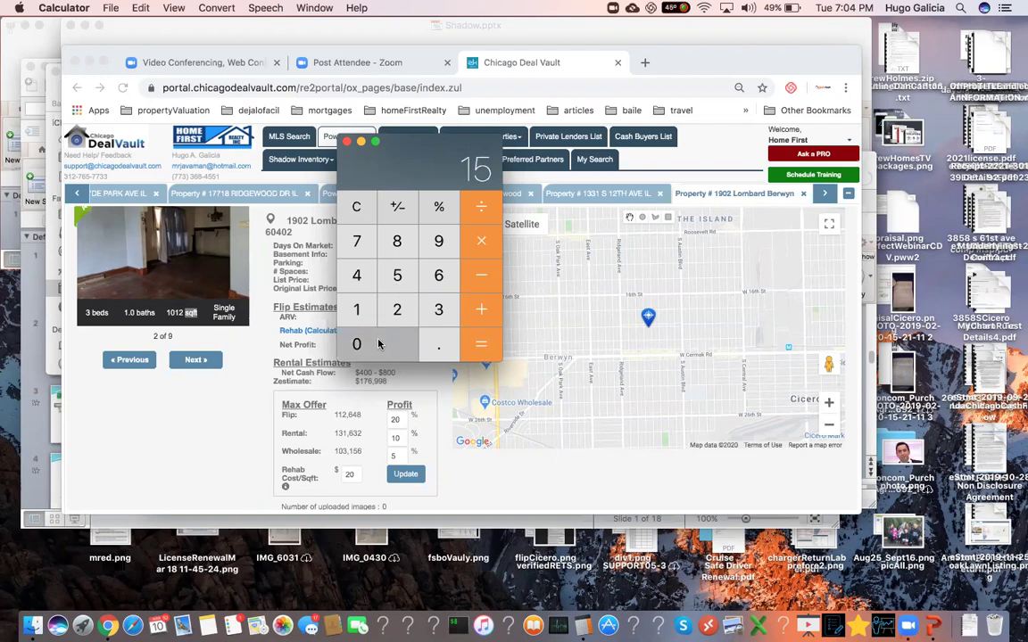
{"action": "left_click", "coordinate": [478, 305]}
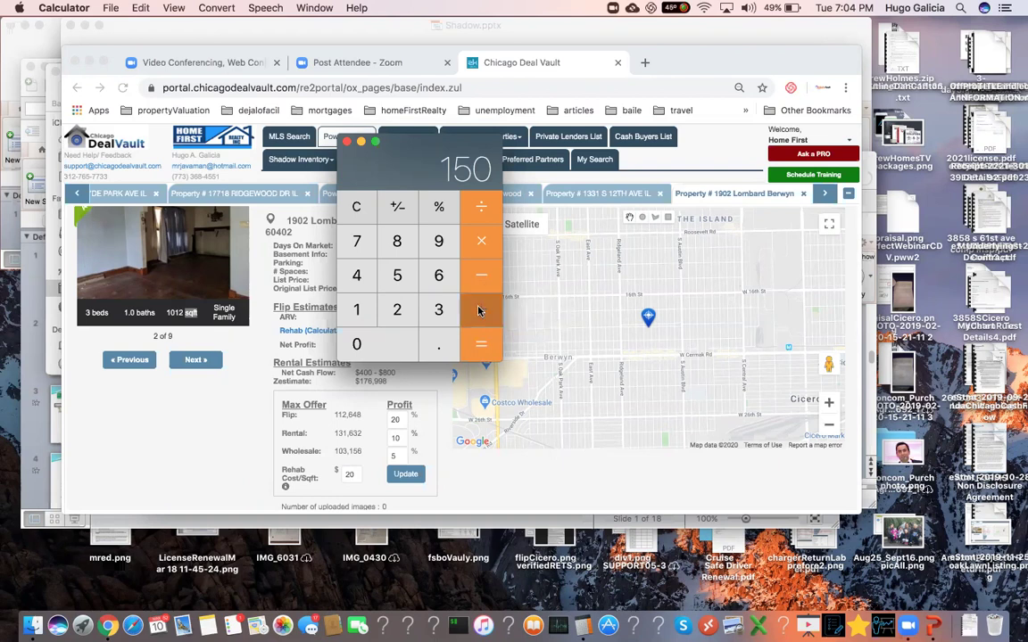
{"action": "left_click", "coordinate": [356, 241]}
{"action": "left_click", "coordinate": [397, 275]}
{"action": "left_click", "coordinate": [477, 342]}
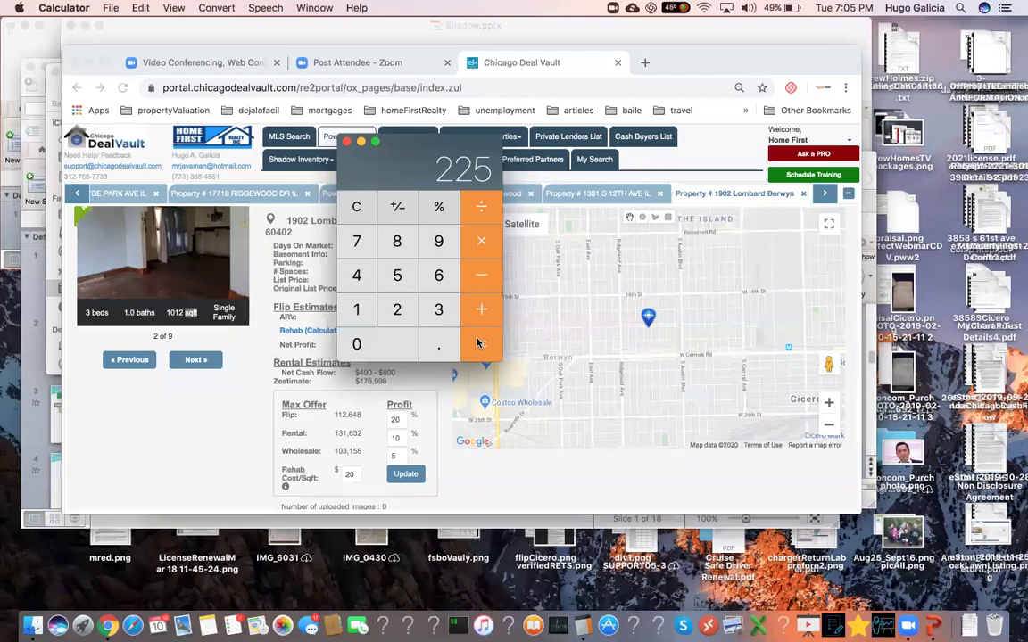
- Add 160 plus 75 to get 235, then hide Calculator
{"action": "left_click", "coordinate": [357, 209]}
{"action": "left_click", "coordinate": [358, 314]}
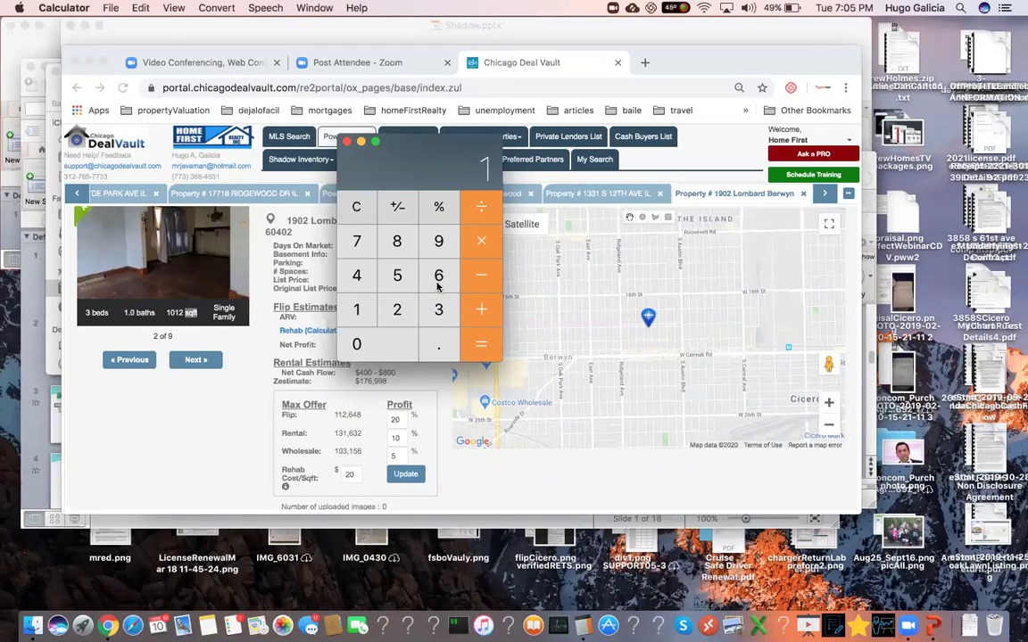
{"action": "left_click", "coordinate": [438, 276]}
{"action": "left_click", "coordinate": [356, 343]}
{"action": "left_click", "coordinate": [477, 308]}
{"action": "left_click", "coordinate": [357, 247]}
{"action": "left_click", "coordinate": [397, 274]}
{"action": "left_click", "coordinate": [478, 344]}
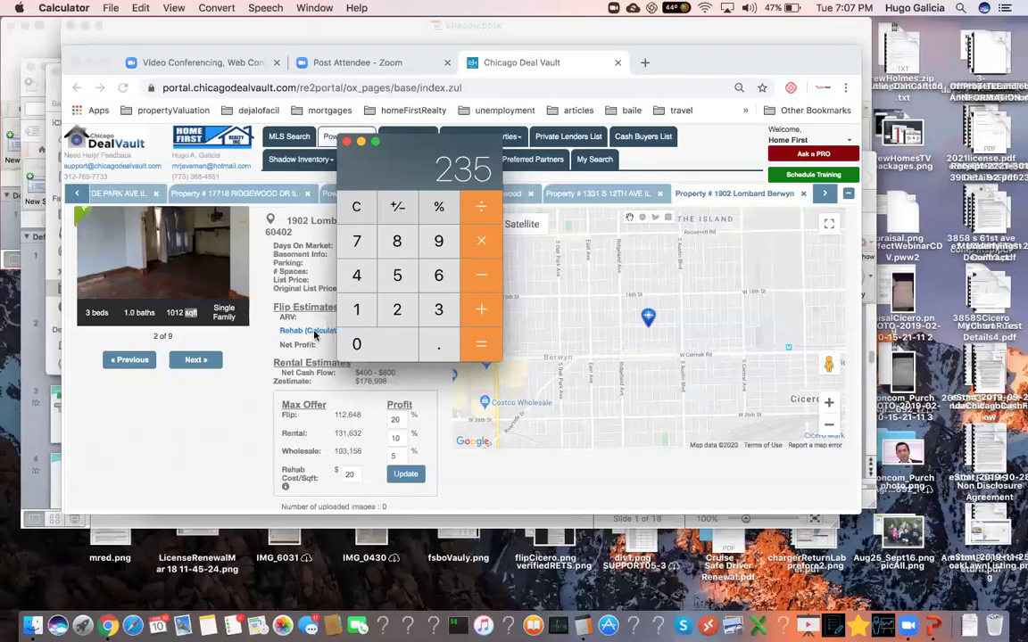
{"action": "left_click", "coordinate": [220, 413]}
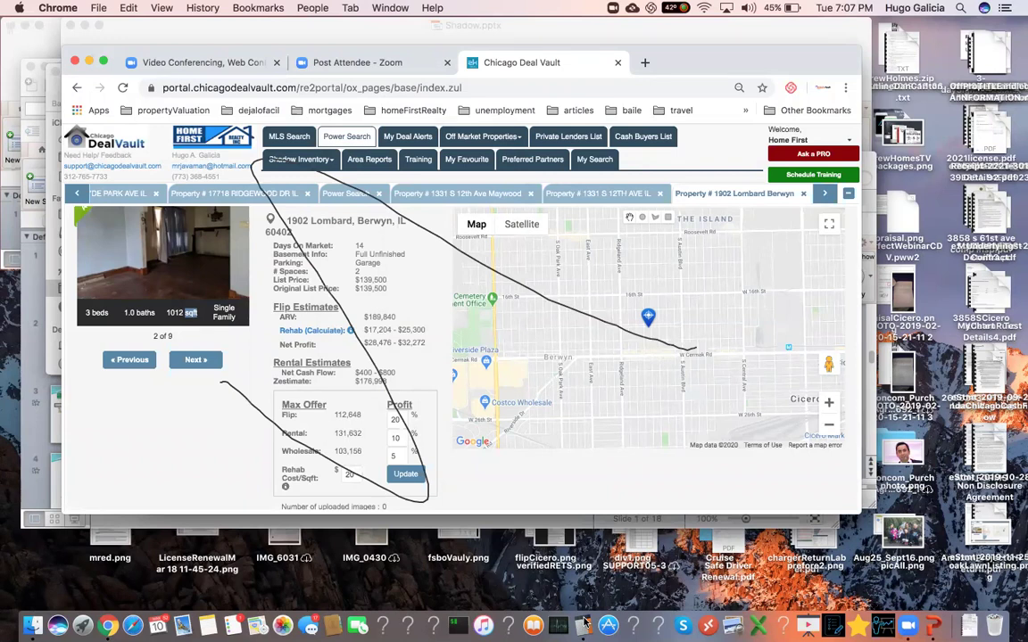
- Clear 235 in Calculator and total 150 plus 75, giving 225
{"action": "key", "text": "super+Tab"}
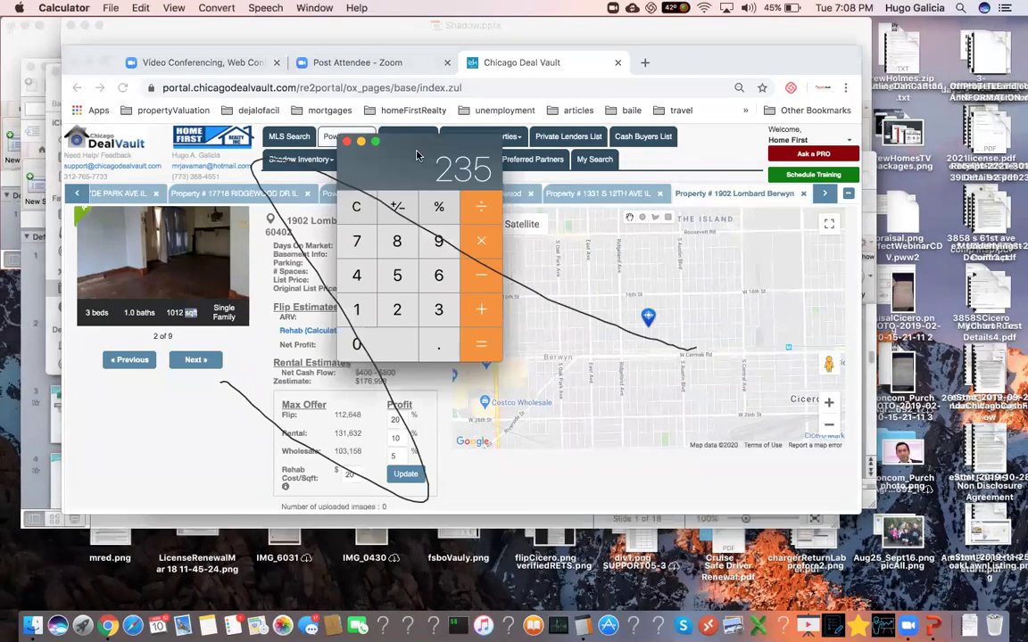
{"action": "left_click_drag", "start_coordinate": [354, 198], "coordinate": [214, 182]}
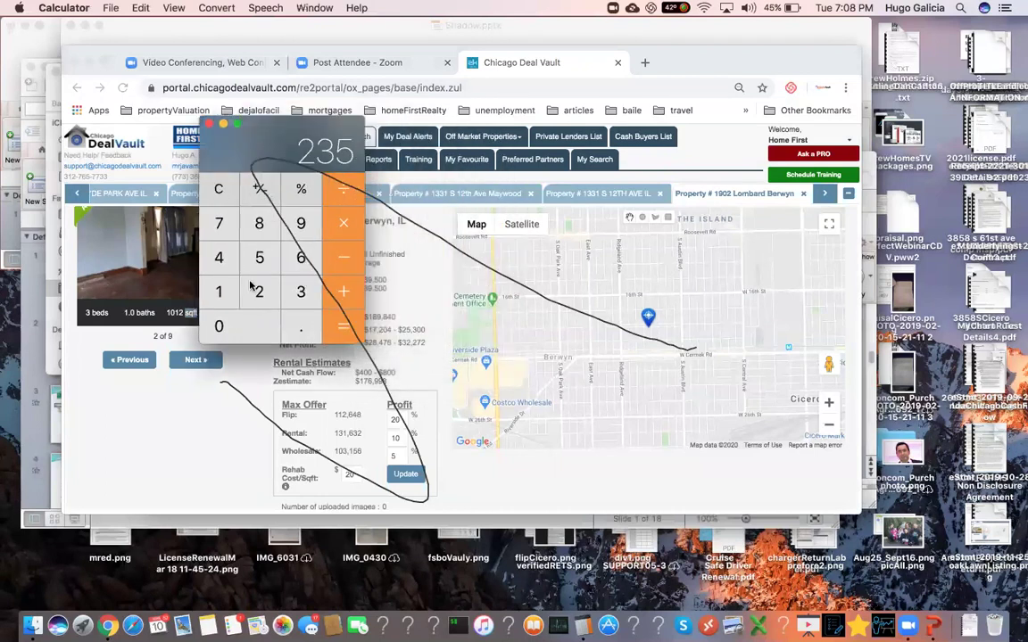
{"action": "left_click", "coordinate": [218, 193]}
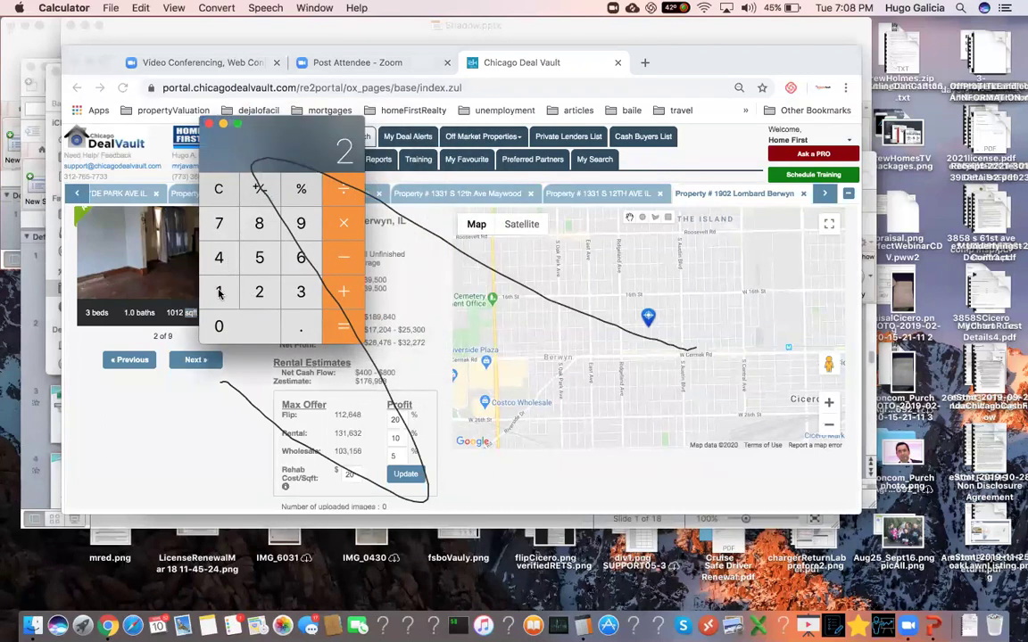
{"action": "type", "text": "150"}
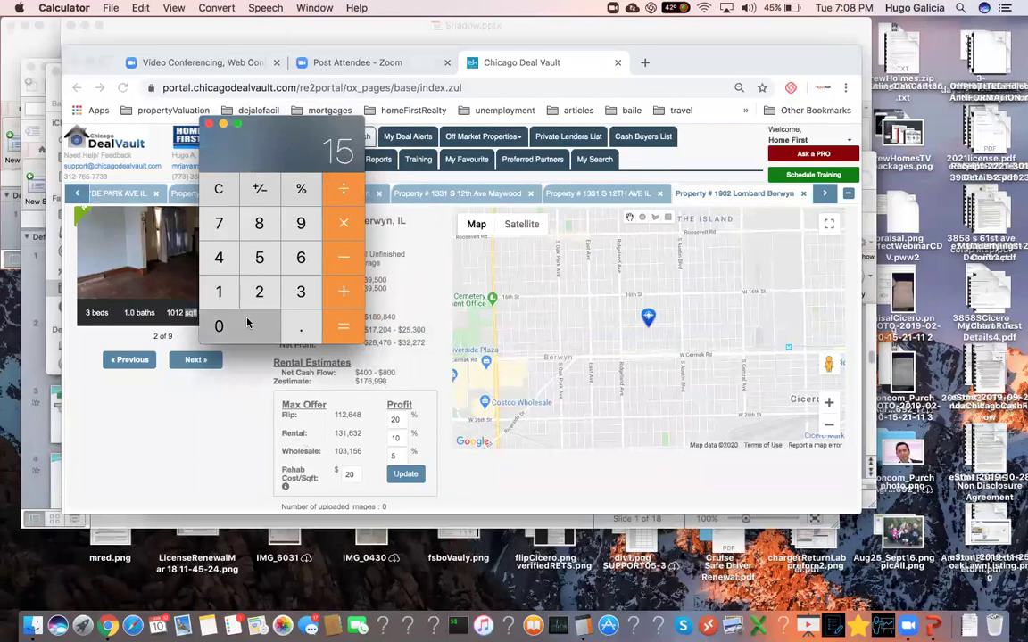
{"action": "left_click", "coordinate": [340, 293]}
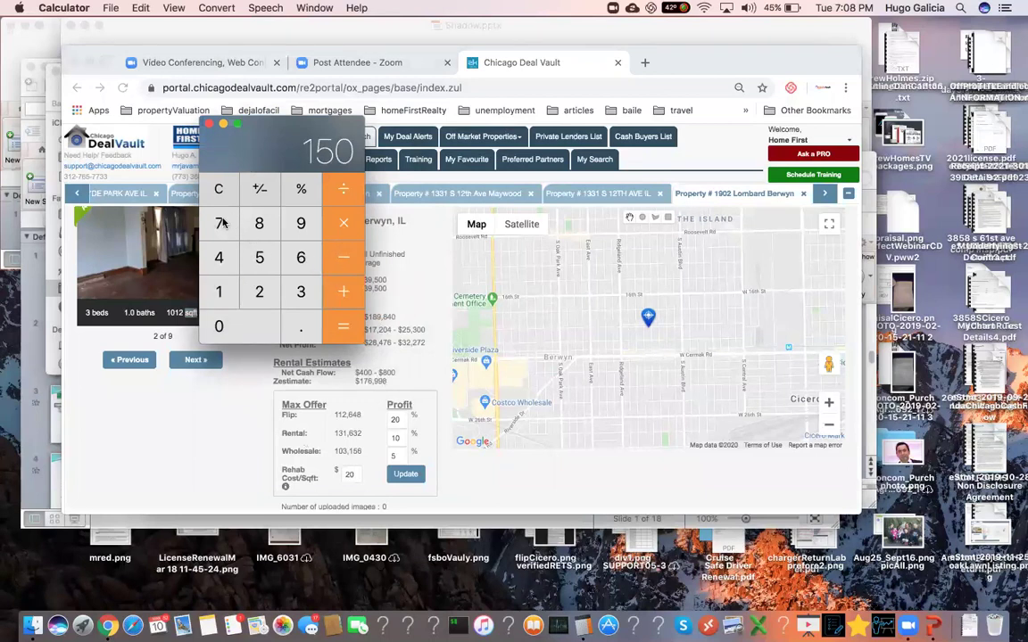
{"action": "left_click", "coordinate": [229, 222]}
{"action": "type", "text": "5"}
{"action": "left_click", "coordinate": [340, 328]}
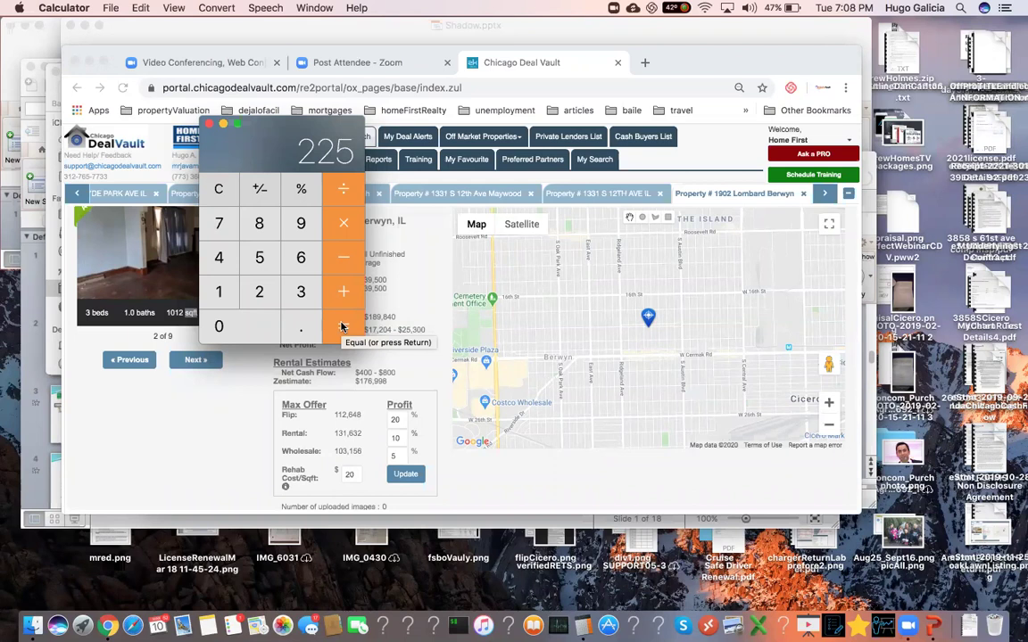
{"action": "left_click", "coordinate": [342, 326]}
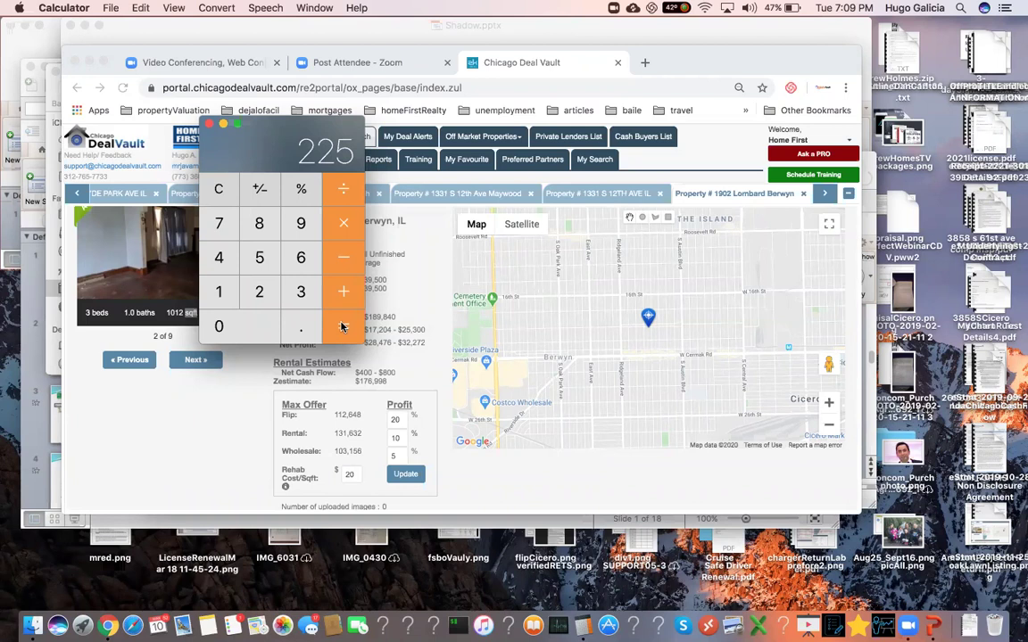